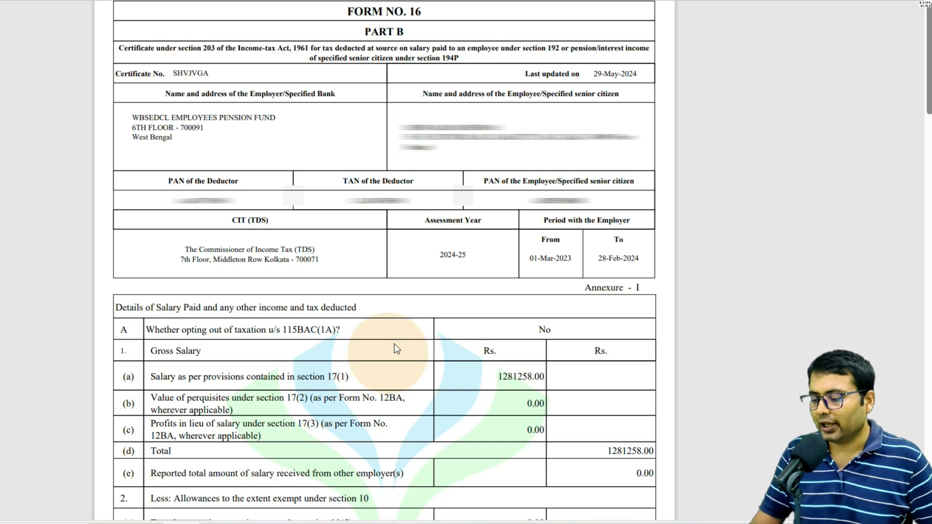
Check the TDS details in Form 26AS, and open the AIS from the e-Filing portal.
{"action": "key", "text": "alt+Tab"}
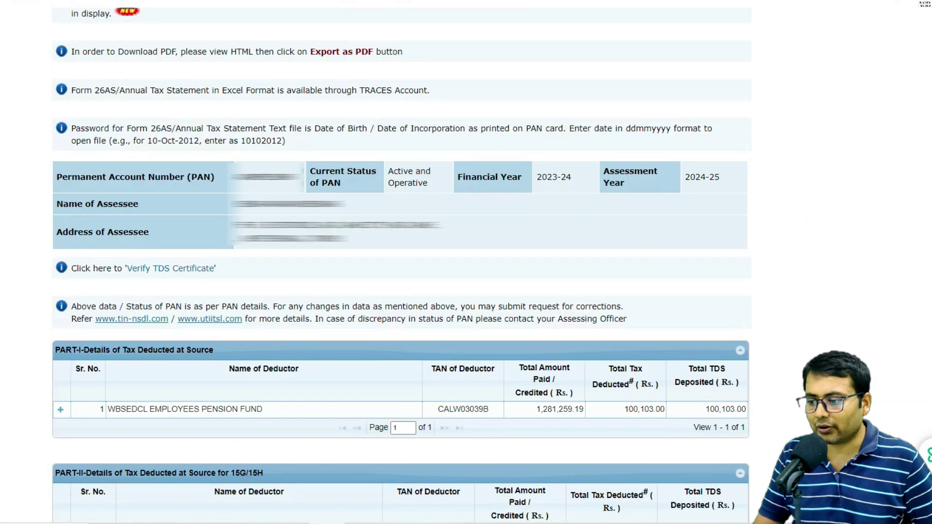
{"action": "key", "text": "alt+Tab"}
{"action": "left_click", "coordinate": [360, 78]}
{"action": "left_click", "coordinate": [406, 74]}
{"action": "left_click", "coordinate": [503, 355]}
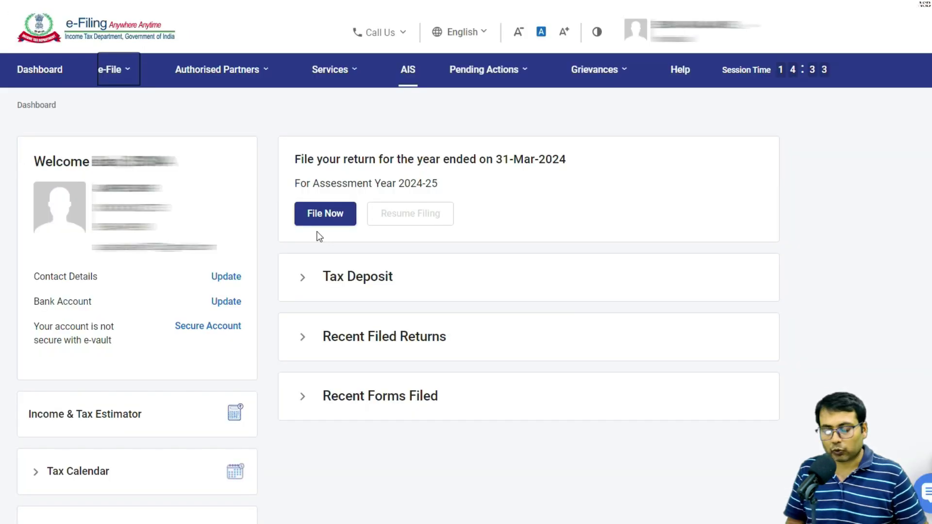
Start a new income tax return for assessment year 2024-25 in Online filing mode.
{"action": "left_click", "coordinate": [334, 219]}
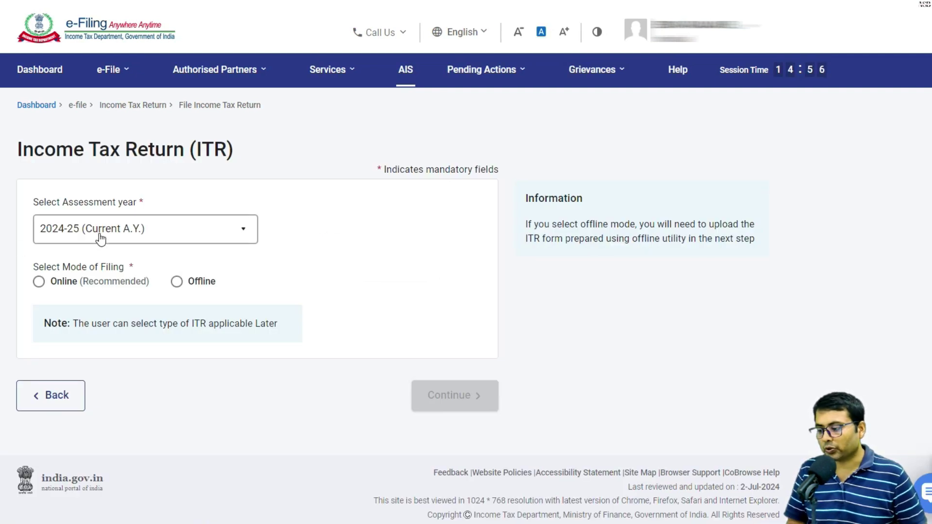
{"action": "left_click", "coordinate": [39, 282]}
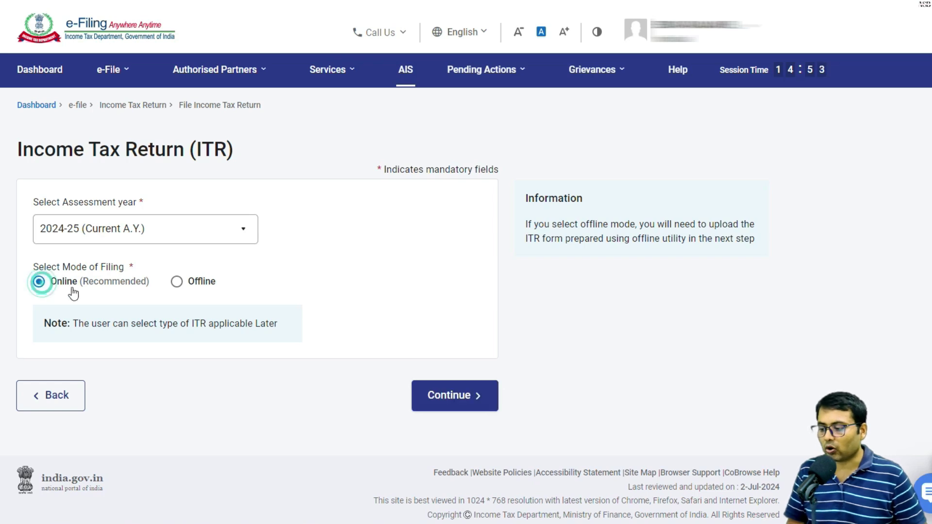
{"action": "left_click", "coordinate": [442, 395]}
{"action": "left_click", "coordinate": [707, 377]}
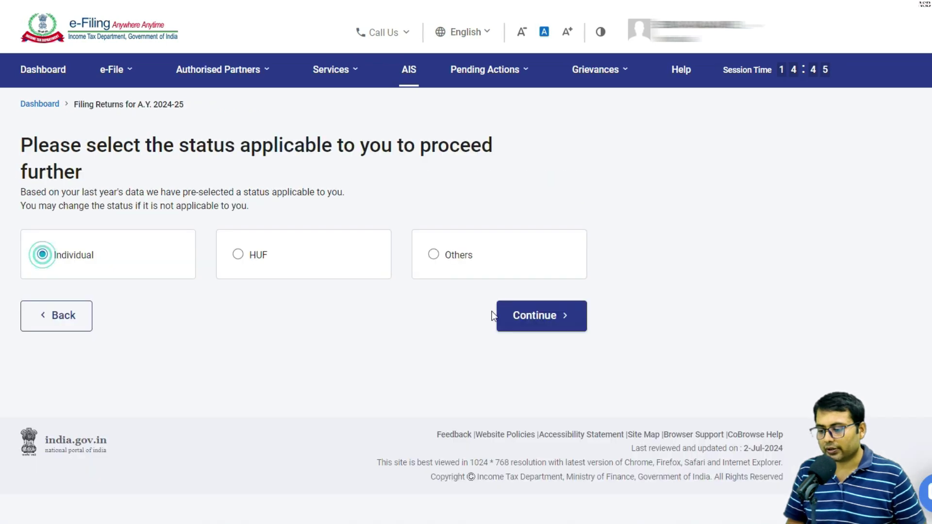
Continue with the Individual status and proceed with the ITR - 1 form.
{"action": "left_click", "coordinate": [532, 316]}
{"action": "left_click", "coordinate": [444, 281]}
{"action": "left_click", "coordinate": [397, 337]}
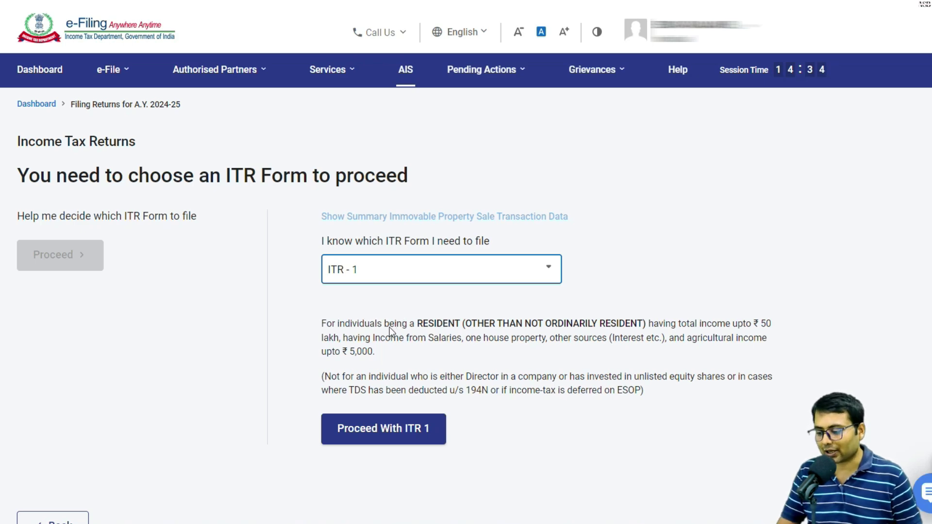
{"action": "left_click", "coordinate": [368, 432]}
Give "Taxable income is more than basic exemption limit" as the reason for filing and continue to the return summary.
{"action": "left_click", "coordinate": [178, 376]}
{"action": "left_click", "coordinate": [257, 226]}
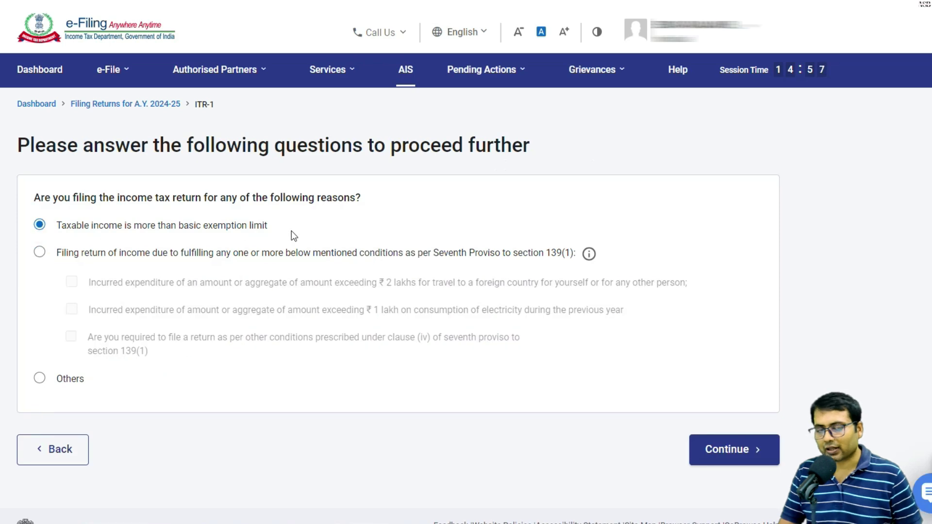
{"action": "left_click", "coordinate": [727, 455]}
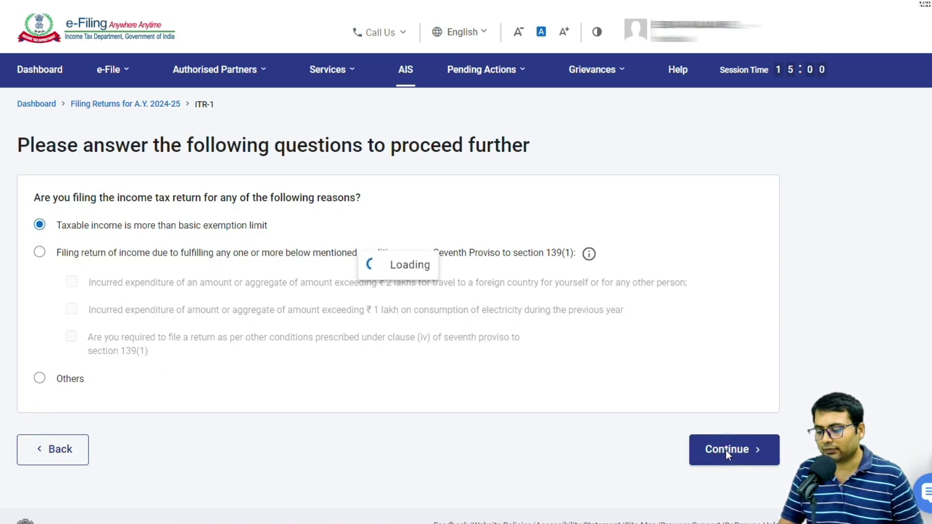
Look over the return summary and open the Personal Information section to check the profile and contact details.
{"action": "scroll", "coordinate": [115, 372], "scroll_direction": "down", "scroll_amount": 3}
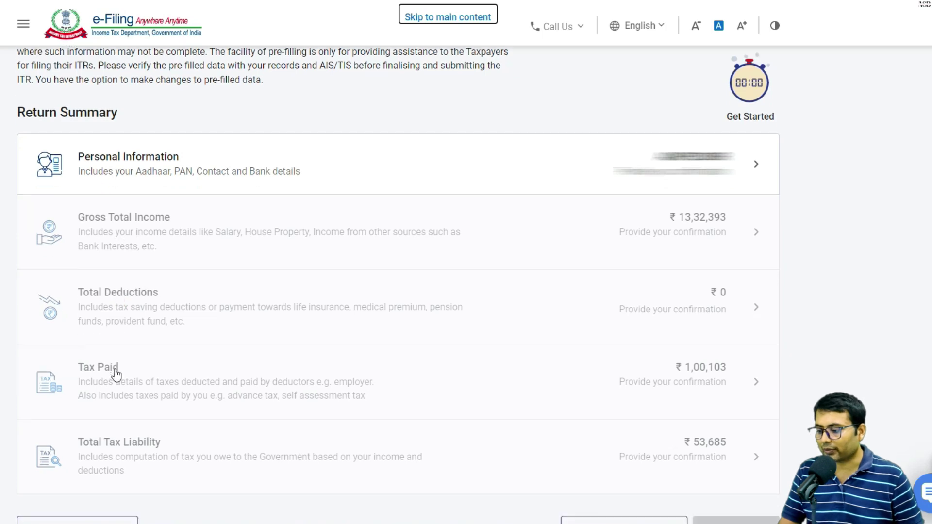
{"action": "scroll", "coordinate": [115, 374], "scroll_direction": "up", "scroll_amount": 3}
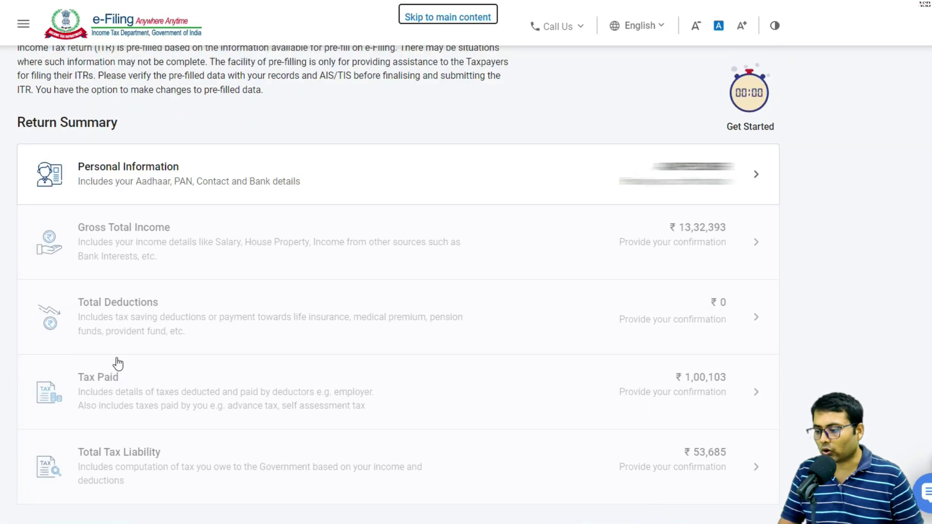
{"action": "left_click", "coordinate": [185, 189]}
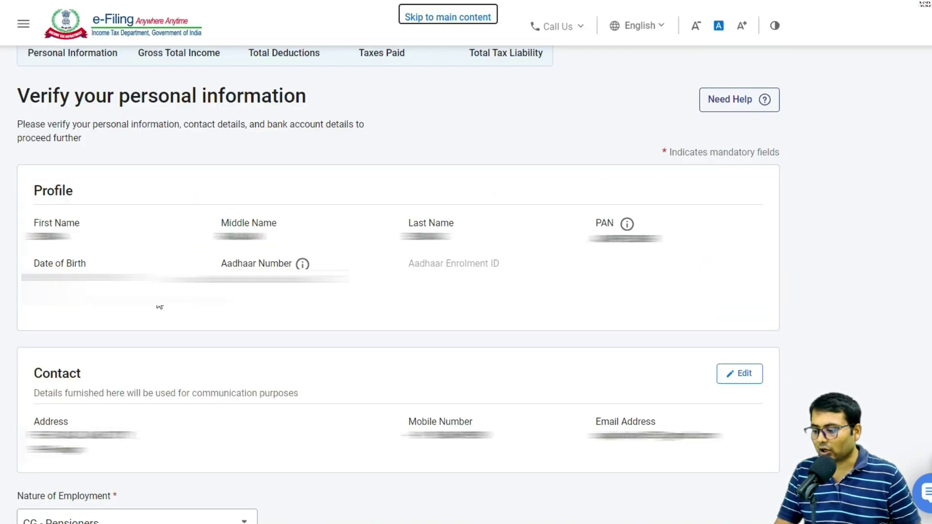
{"action": "scroll", "coordinate": [160, 306], "scroll_direction": "down", "scroll_amount": 1}
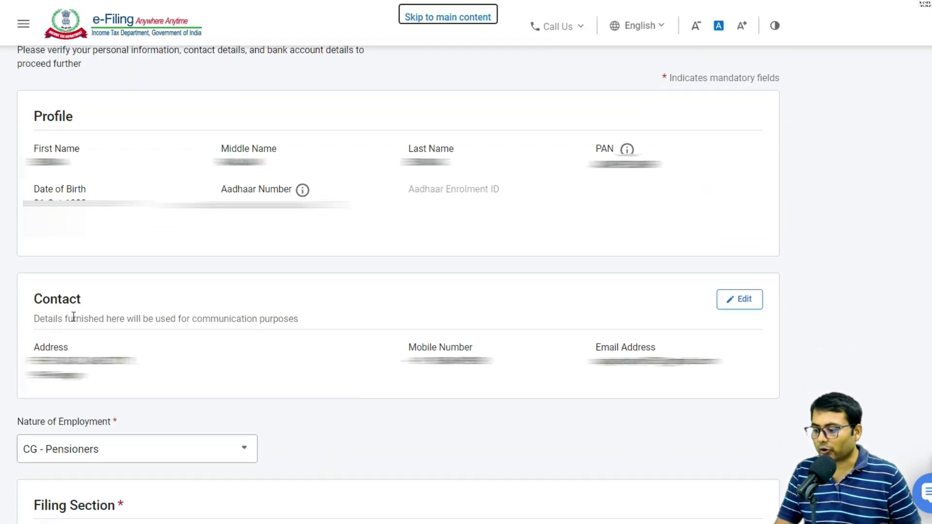
Edit the contact details and set the address country/region to 91 - INDIA.
{"action": "left_click", "coordinate": [742, 308]}
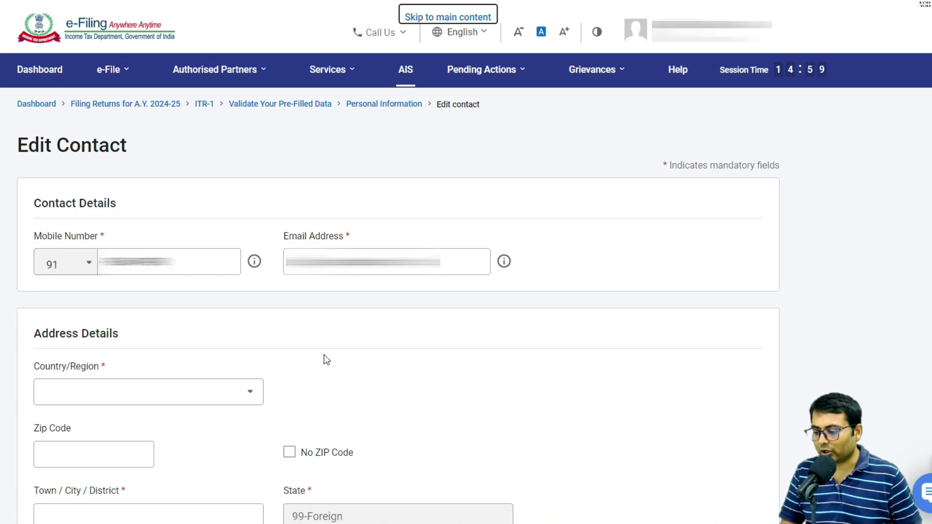
{"action": "left_click", "coordinate": [123, 403]}
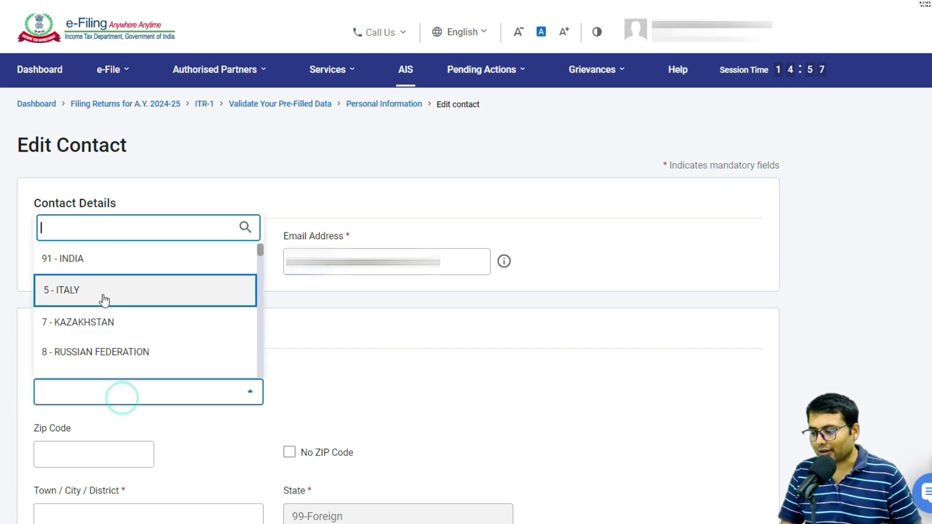
{"action": "left_click", "coordinate": [83, 270]}
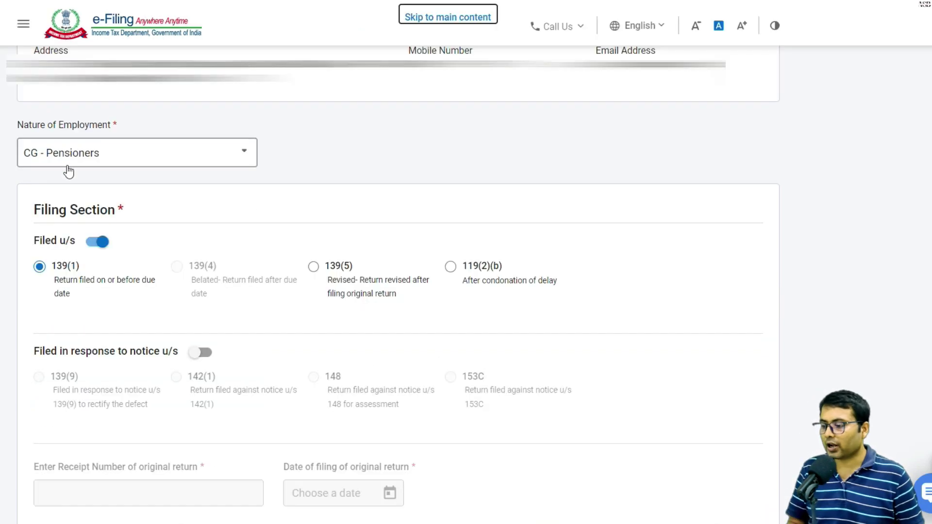
Try SG - Pensioners as the nature of employment, look through the other options and choose CG - Pensioners again.
{"action": "left_click", "coordinate": [68, 161]}
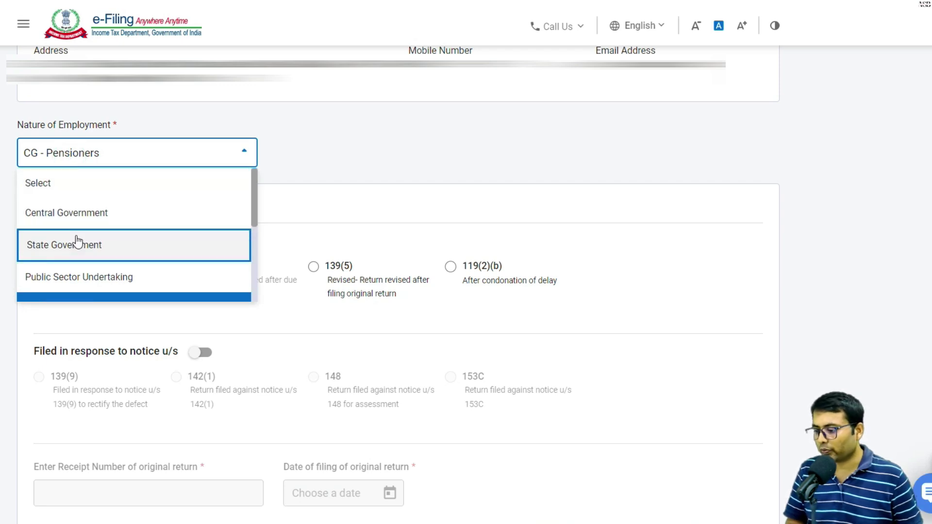
{"action": "scroll", "coordinate": [78, 218], "scroll_direction": "down", "scroll_amount": 2}
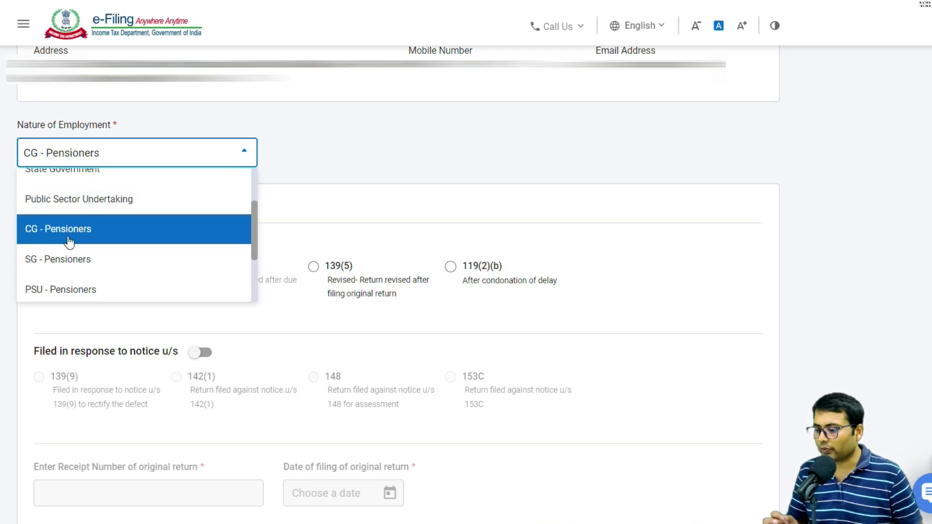
{"action": "left_click", "coordinate": [250, 260]}
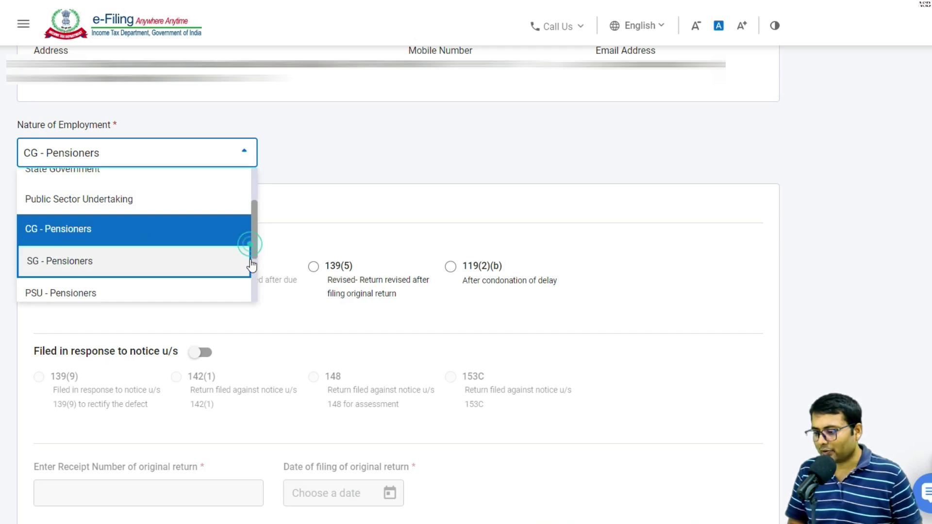
{"action": "left_click", "coordinate": [221, 161]}
{"action": "left_click_drag", "start_coordinate": [254, 218], "coordinate": [255, 278]}
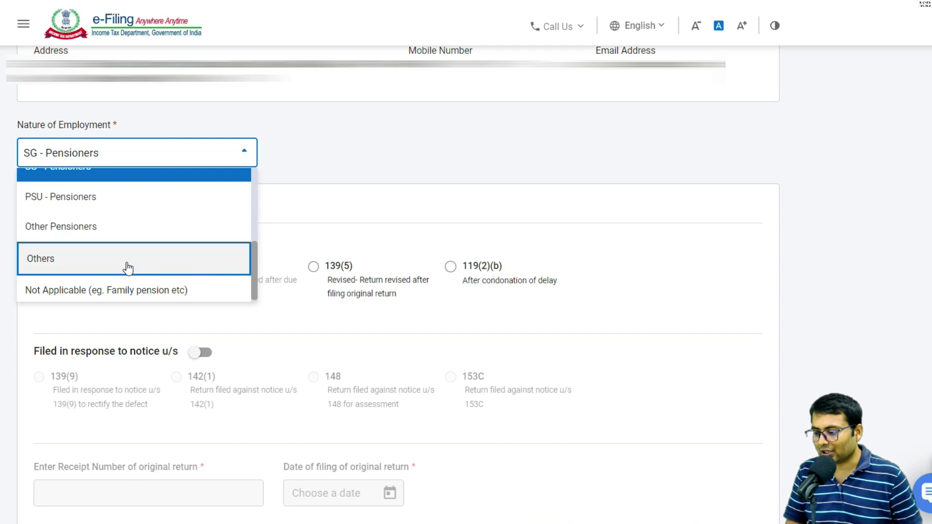
{"action": "scroll", "coordinate": [121, 281], "scroll_direction": "up", "scroll_amount": 2}
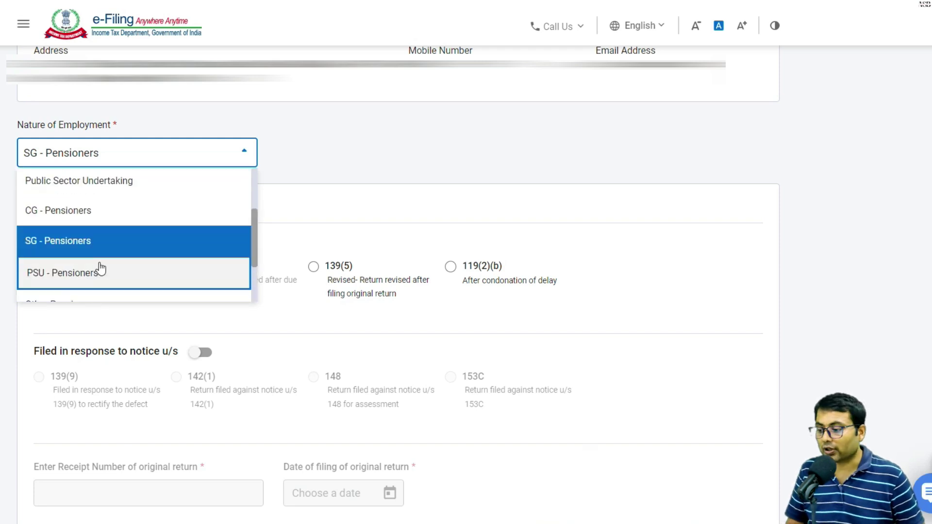
{"action": "left_click", "coordinate": [97, 214]}
Review the tax regime choice and the bank details, and confirm the Personal Information section.
{"action": "scroll", "coordinate": [91, 243], "scroll_direction": "down", "scroll_amount": 8}
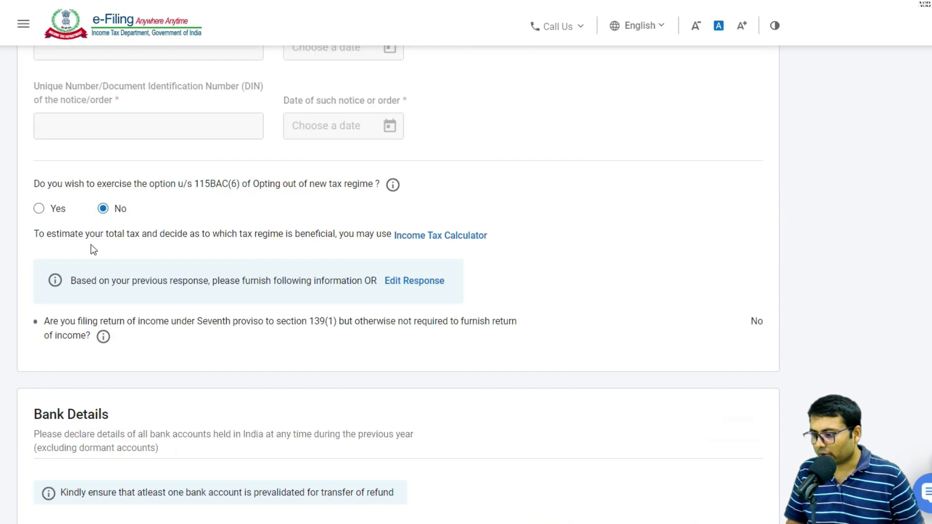
{"action": "scroll", "coordinate": [98, 236], "scroll_direction": "down", "scroll_amount": 5}
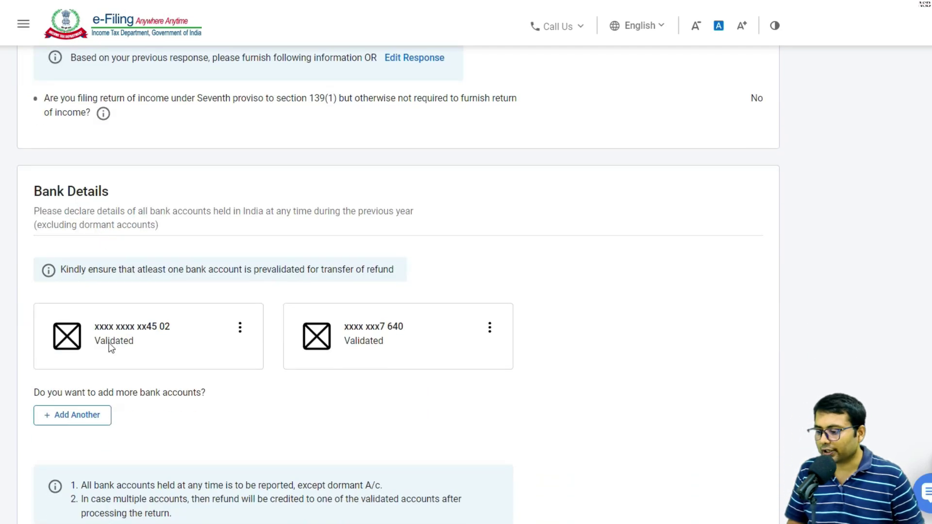
{"action": "scroll", "coordinate": [268, 320], "scroll_direction": "down", "scroll_amount": 3}
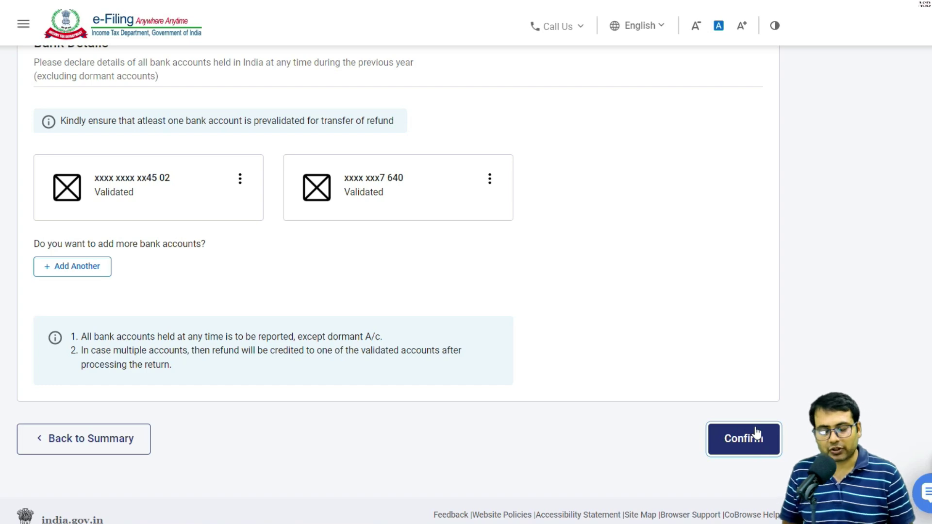
{"action": "left_click", "coordinate": [755, 427]}
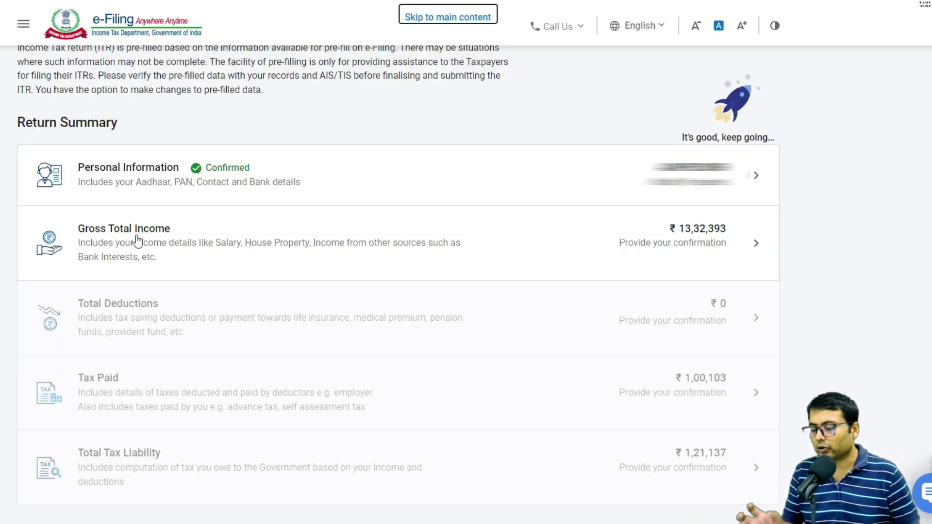
Open the Gross Total Income section and skip its eligibility questions.
{"action": "left_click", "coordinate": [136, 238]}
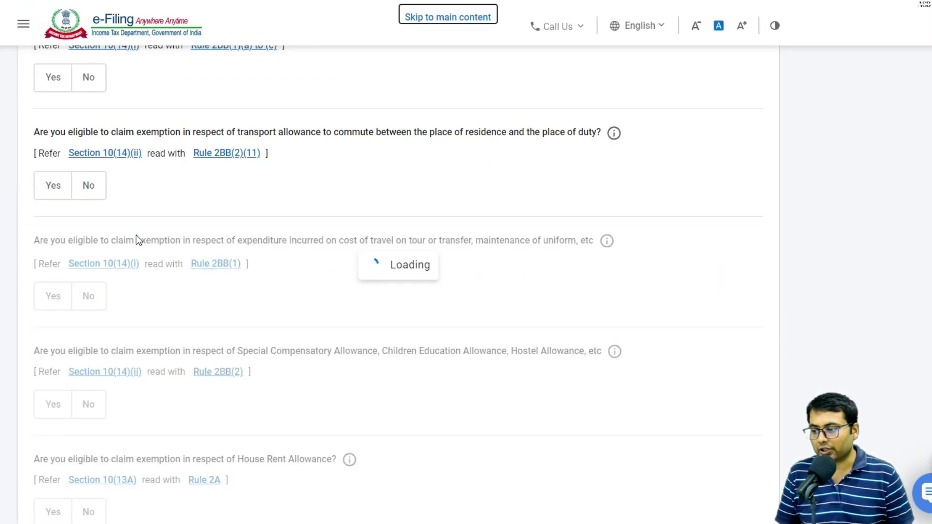
{"action": "scroll", "coordinate": [73, 291], "scroll_direction": "down", "scroll_amount": 5}
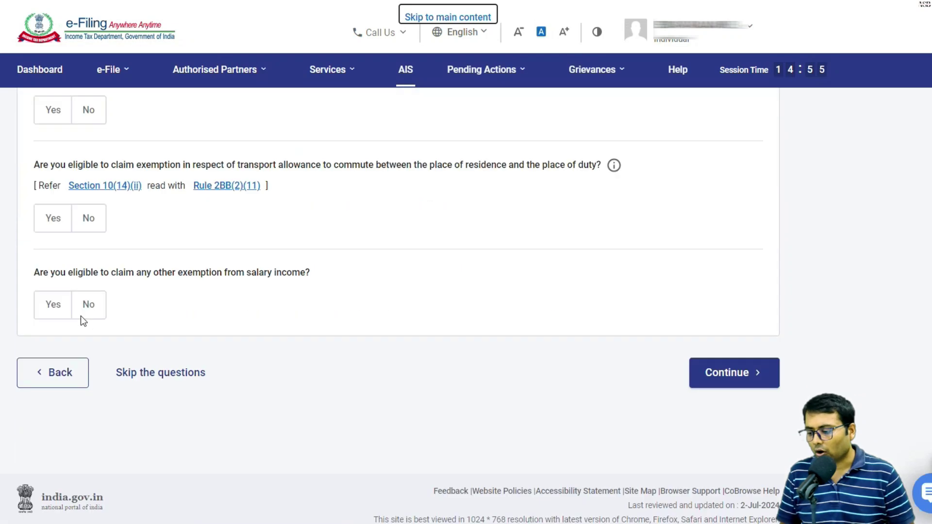
{"action": "left_click", "coordinate": [138, 363]}
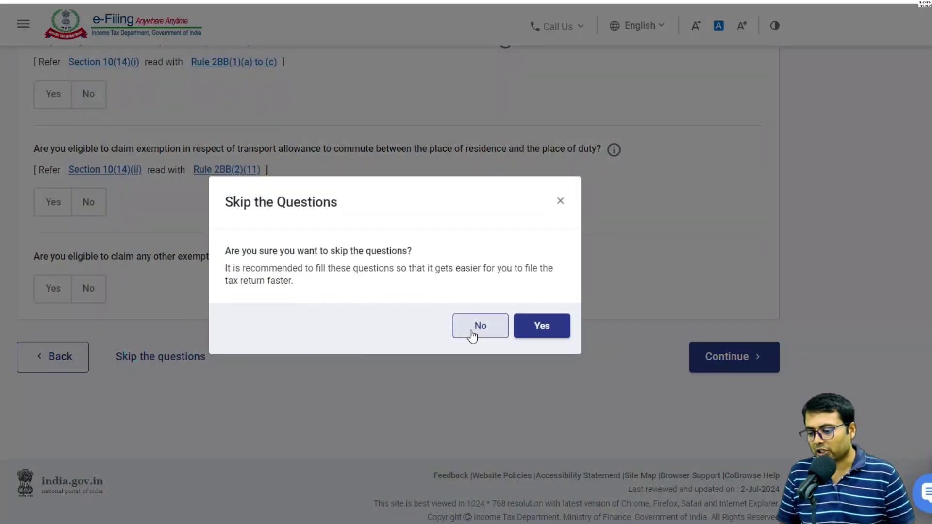
{"action": "left_click", "coordinate": [532, 328]}
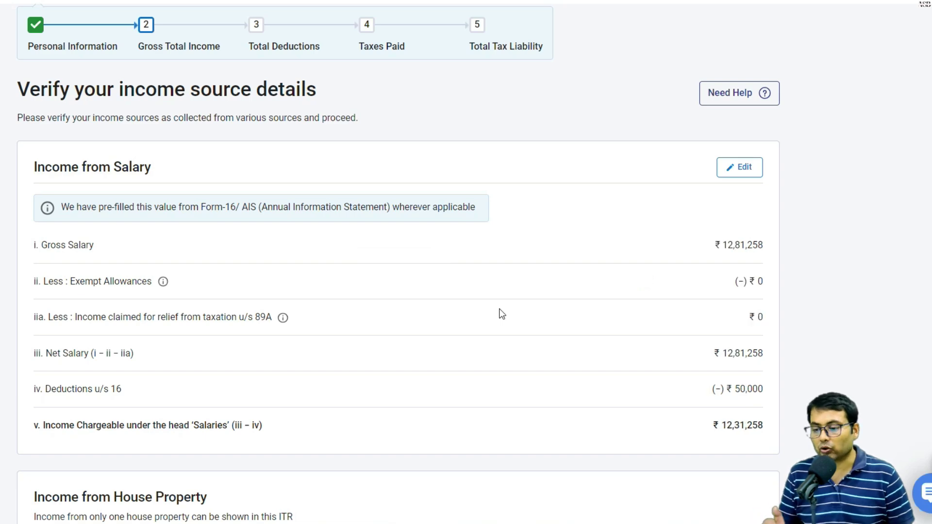
Open Income from Salary for editing and compare the section 17(1) salary with Form 16 Part B.
{"action": "scroll", "coordinate": [502, 310], "scroll_direction": "down", "scroll_amount": 5}
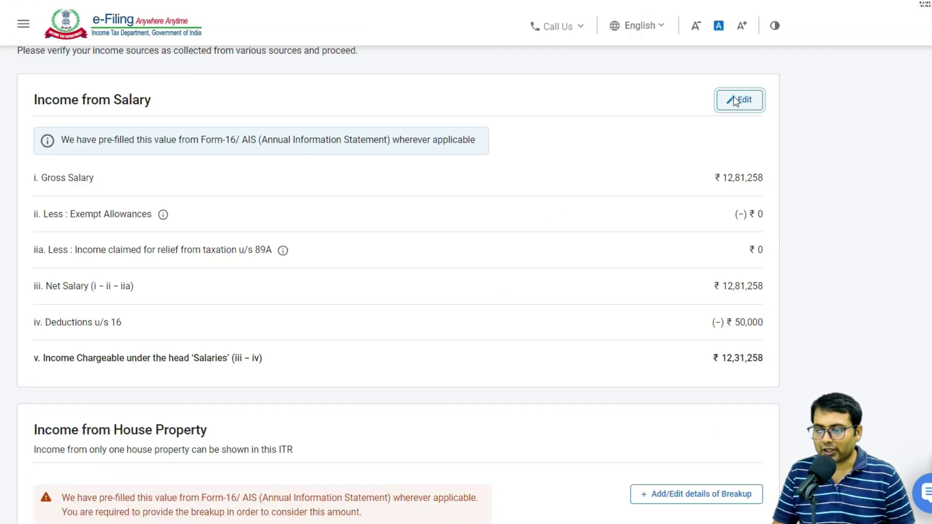
{"action": "left_click", "coordinate": [716, 116]}
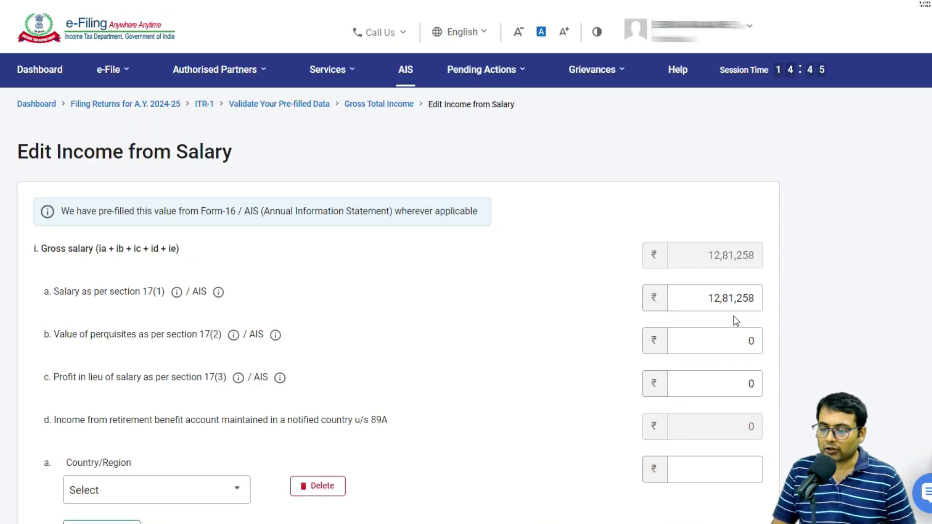
{"action": "key", "text": "alt+Tab"}
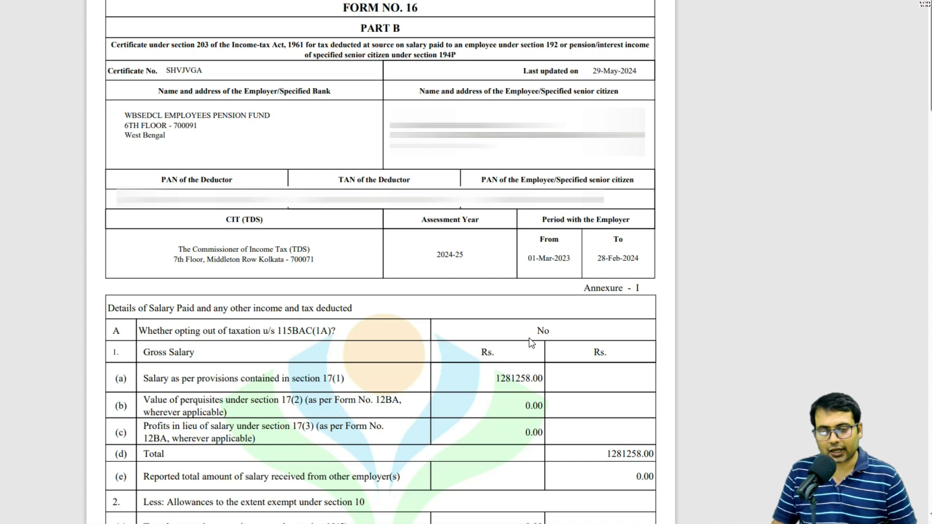
{"action": "key", "text": "alt+Tab"}
Delete the empty country/region entry under retirement benefit account income u/s 89A.
{"action": "scroll", "coordinate": [564, 299], "scroll_direction": "down", "scroll_amount": 2}
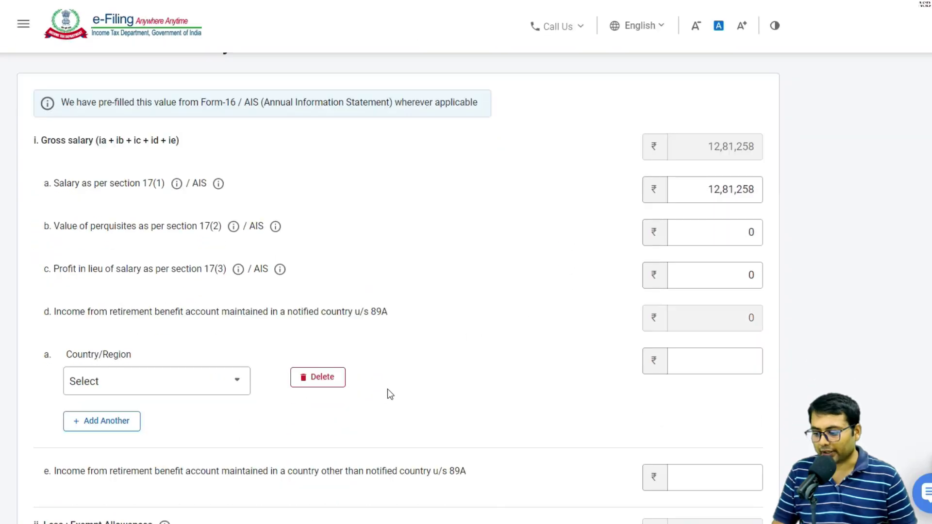
{"action": "left_click", "coordinate": [324, 381]}
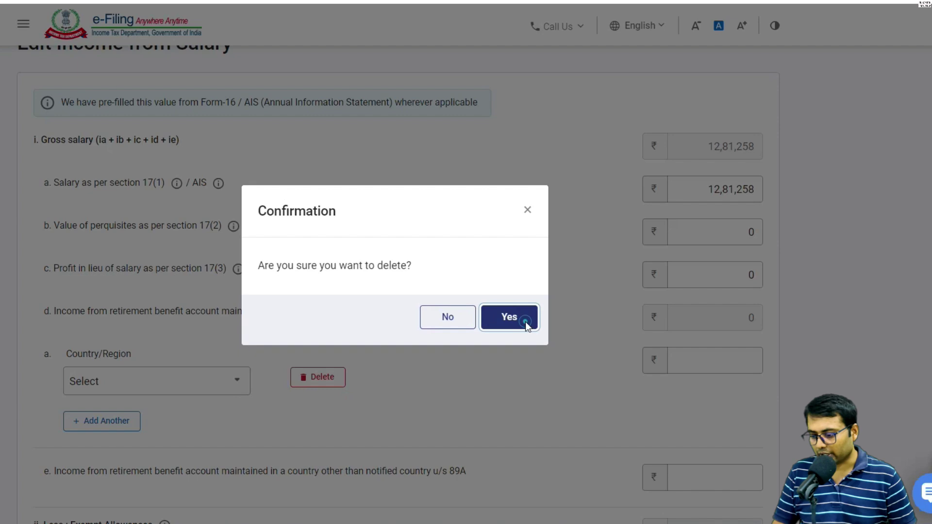
{"action": "left_click", "coordinate": [526, 322]}
Delete the Sec 10(10) death-cum-retirement gratuity entry from the exempt allowances and confirm the deletion.
{"action": "scroll", "coordinate": [348, 385], "scroll_direction": "down", "scroll_amount": 3}
{"action": "left_click", "coordinate": [333, 379]}
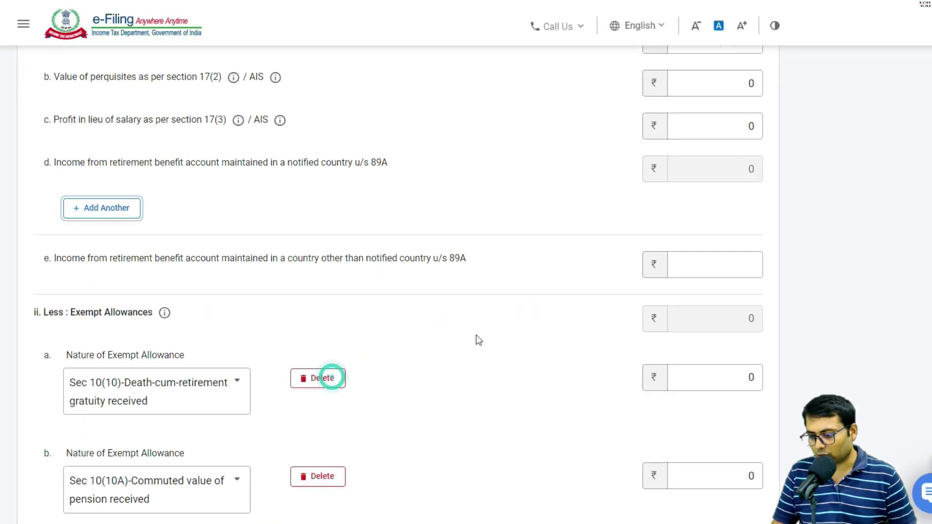
{"action": "left_click", "coordinate": [333, 379]}
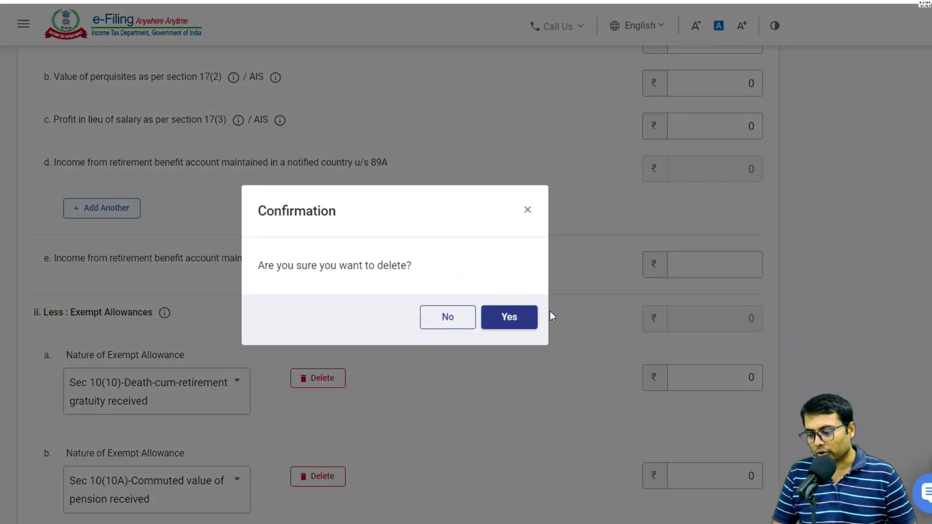
{"action": "left_click", "coordinate": [529, 313]}
Delete the Sec 10(10A) commuted pension entry from the exempt allowances and save the salary income details.
{"action": "scroll", "coordinate": [342, 362], "scroll_direction": "down", "scroll_amount": 2}
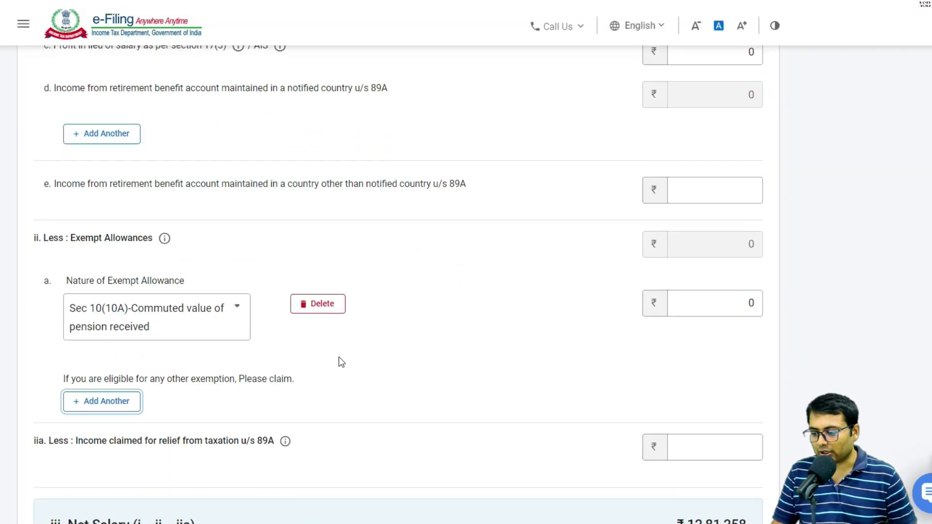
{"action": "left_click", "coordinate": [329, 319]}
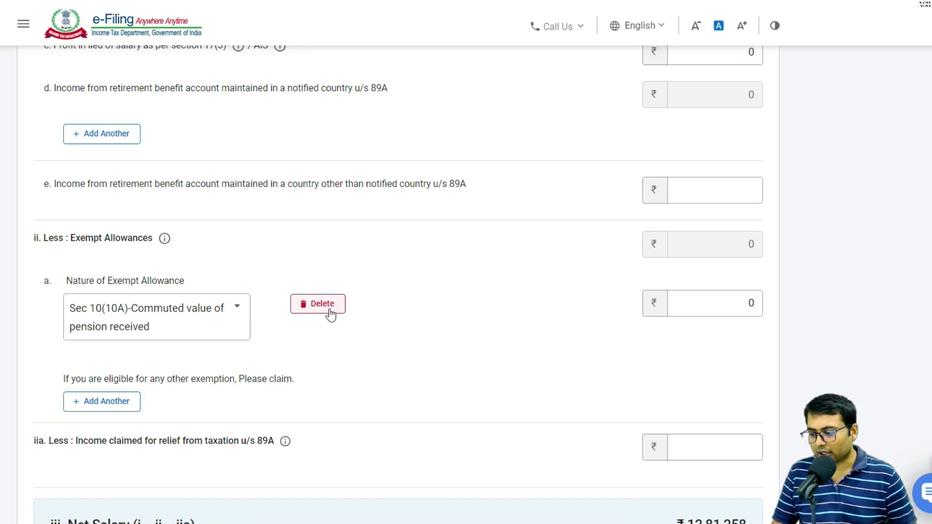
{"action": "left_click", "coordinate": [330, 313]}
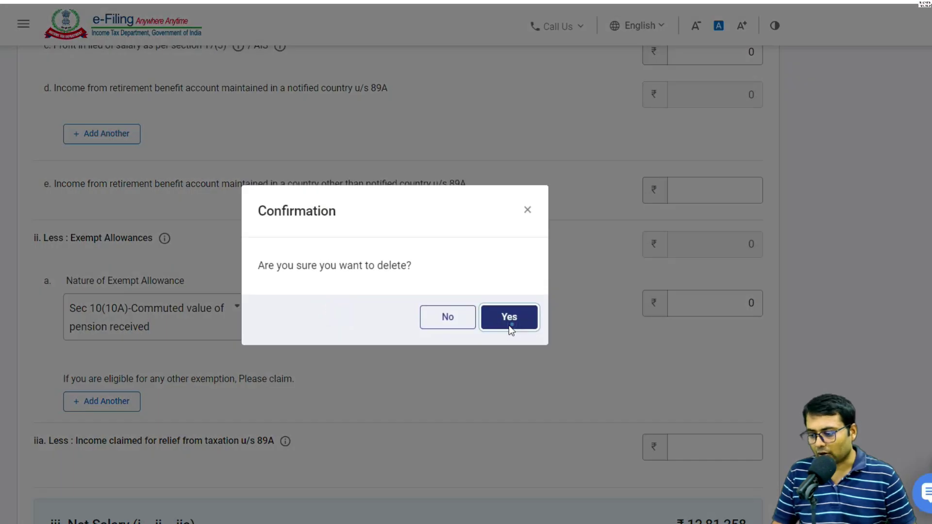
{"action": "left_click", "coordinate": [509, 325]}
{"action": "scroll", "coordinate": [508, 322], "scroll_direction": "down", "scroll_amount": 9}
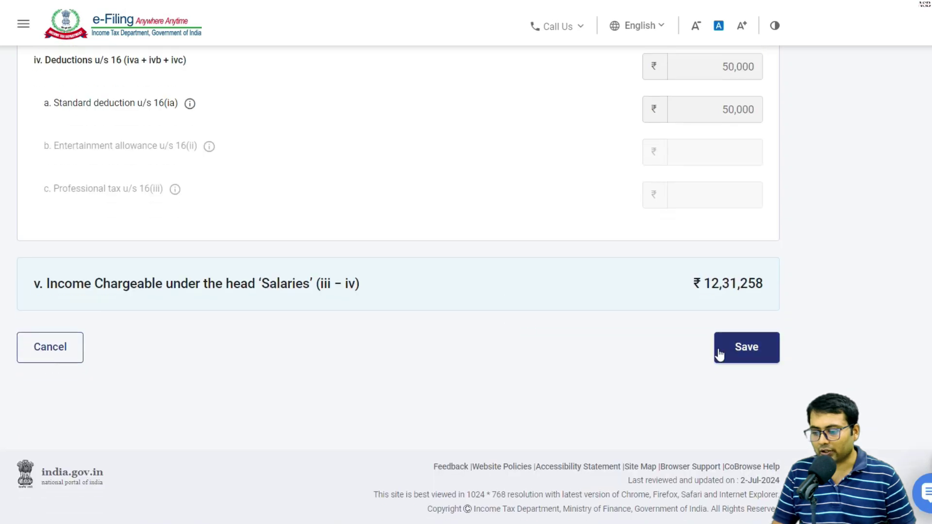
{"action": "left_click", "coordinate": [746, 348]}
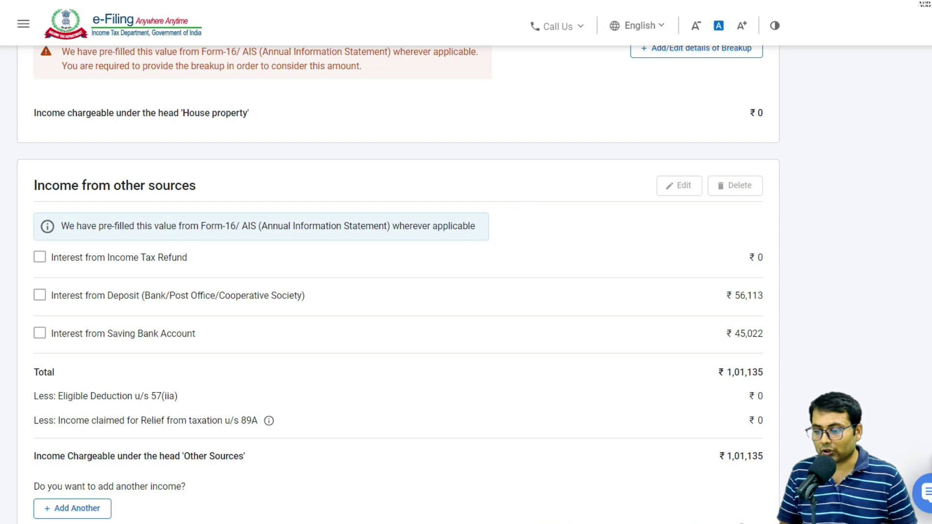
Compare the deposit and savings bank interest with the Taxpayer Information Summary, and confirm the Gross Total Income section.
{"action": "key", "text": "alt+Tab"}
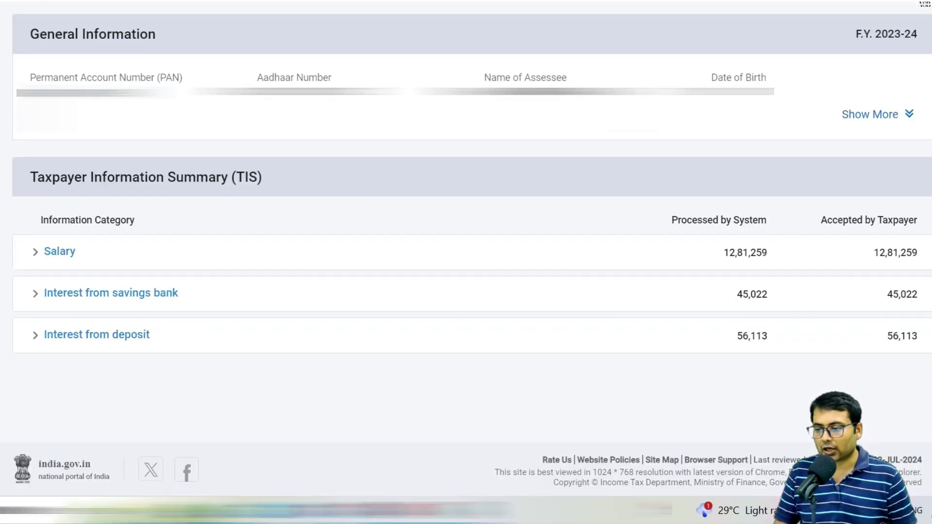
{"action": "key", "text": "alt+Tab"}
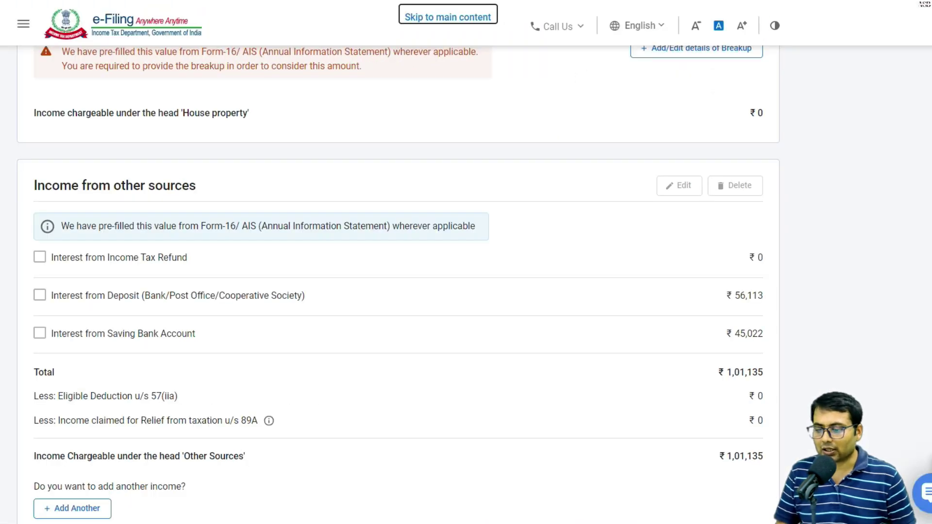
{"action": "key", "text": "alt+Tab"}
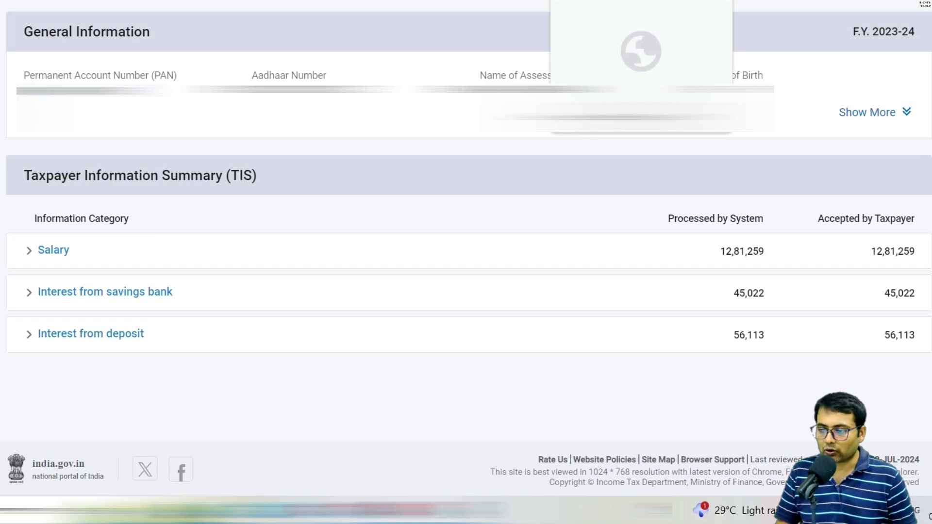
{"action": "key", "text": "alt+Tab"}
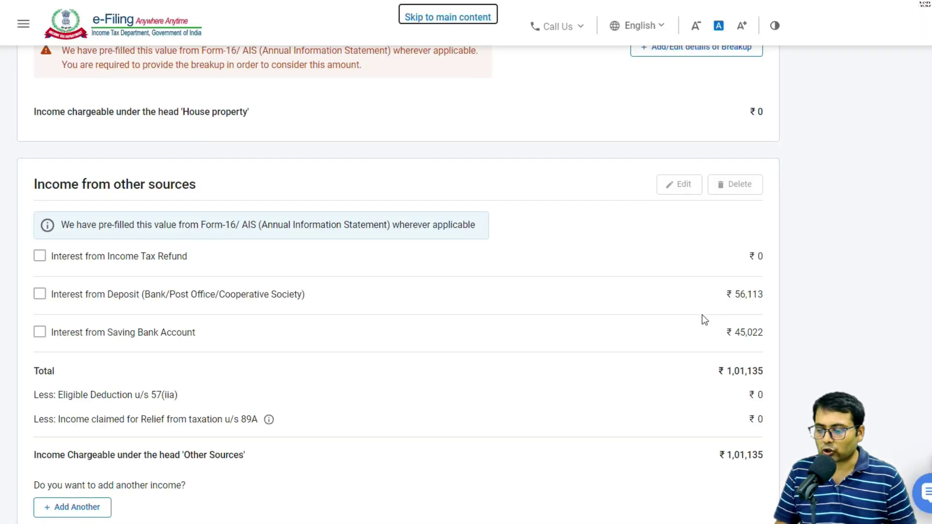
{"action": "scroll", "coordinate": [702, 316], "scroll_direction": "down", "scroll_amount": 6}
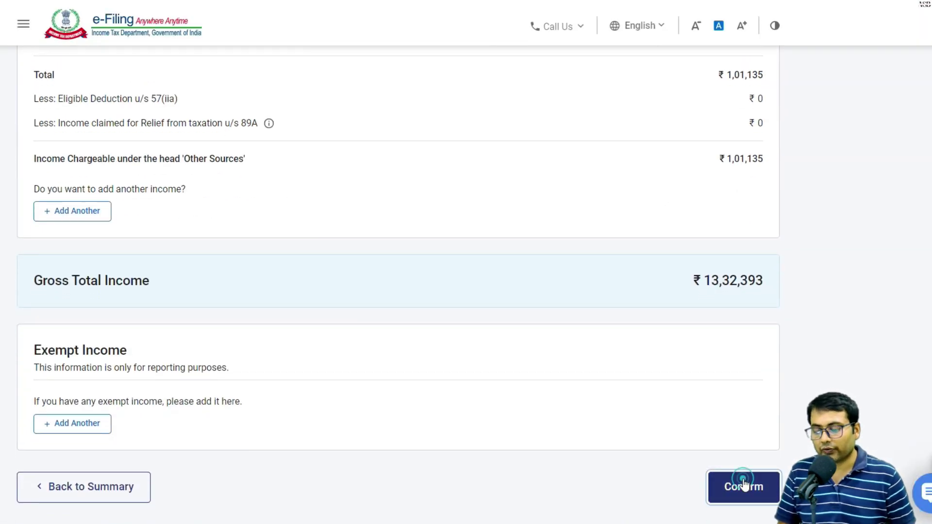
{"action": "left_click", "coordinate": [744, 485]}
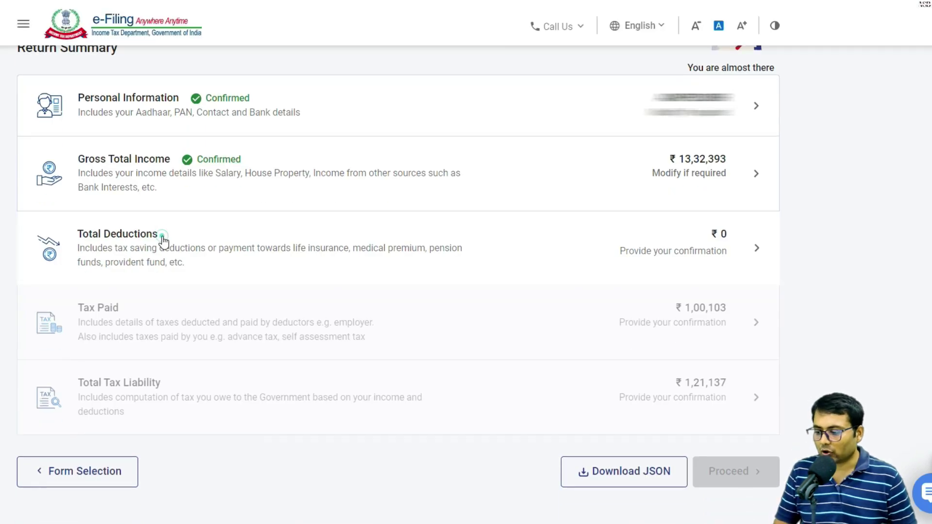
Open the Total Deductions section, skip its section 80CCD(2) question and confirm the section without claiming any deductions.
{"action": "left_click", "coordinate": [162, 236]}
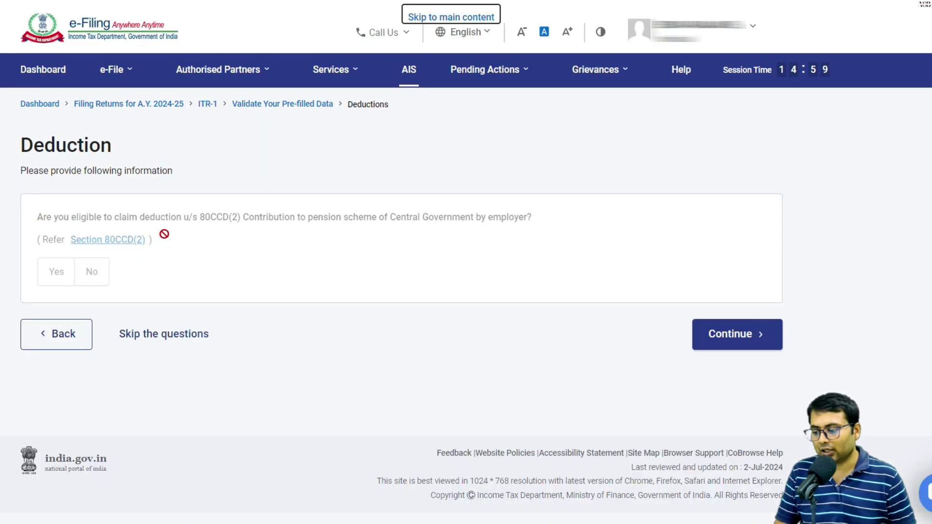
{"action": "left_click", "coordinate": [201, 335]}
{"action": "left_click", "coordinate": [547, 332]}
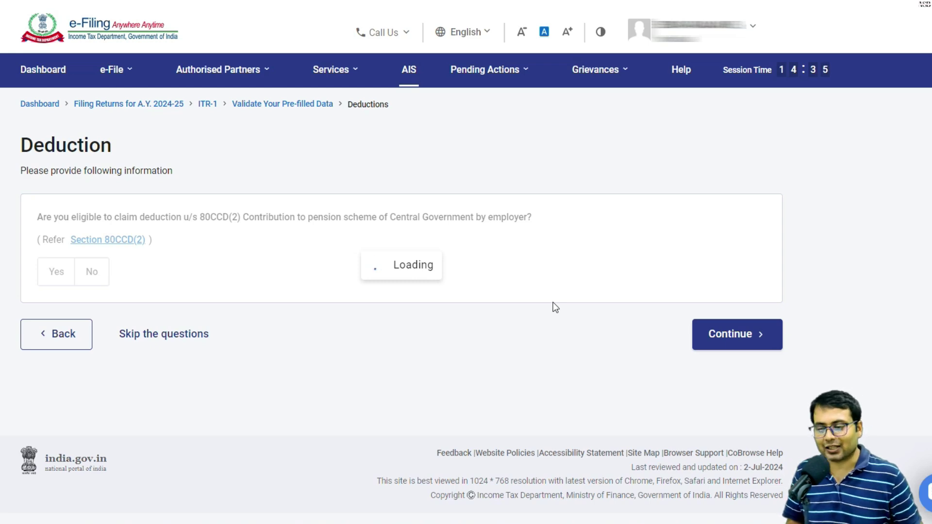
Open the Tax Paid section, check the TDS on salary income against the net tax payable in Form 16 Part B, and confirm the section.
{"action": "scroll", "coordinate": [142, 233], "scroll_direction": "up", "scroll_amount": 2}
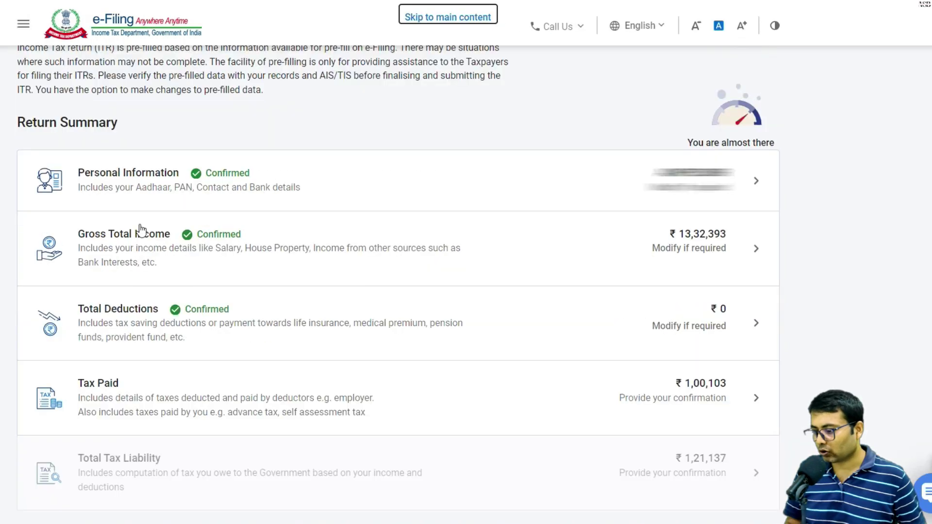
{"action": "scroll", "coordinate": [141, 232], "scroll_direction": "down", "scroll_amount": 3}
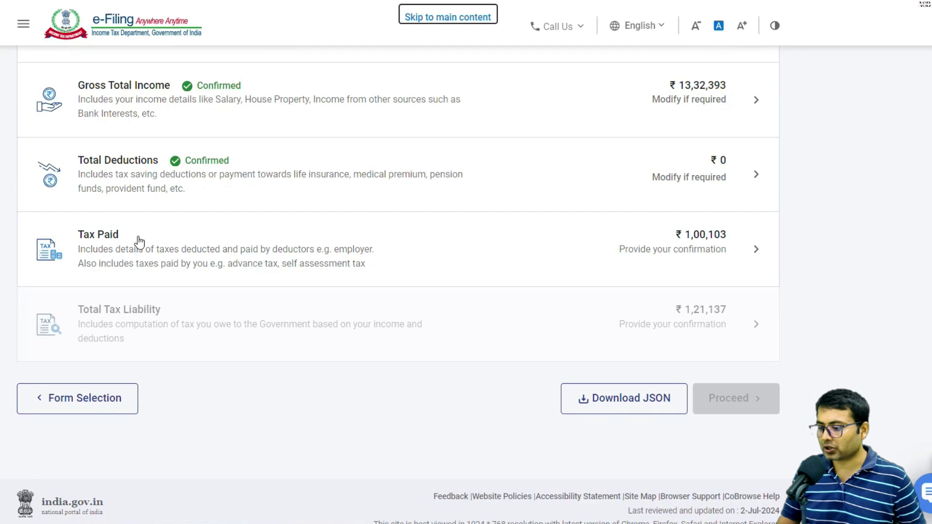
{"action": "left_click", "coordinate": [135, 258]}
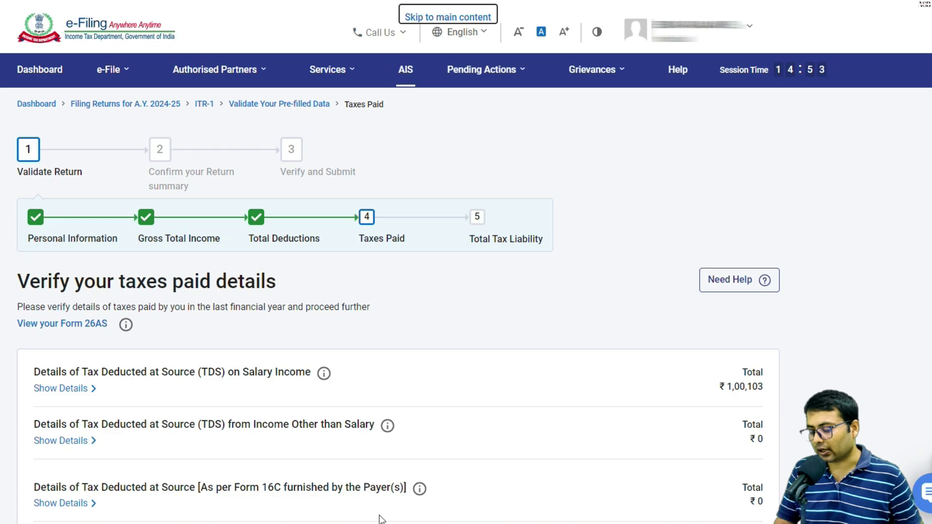
{"action": "mouse_move", "coordinate": [173, 522]}
{"action": "left_click", "coordinate": [174, 480]}
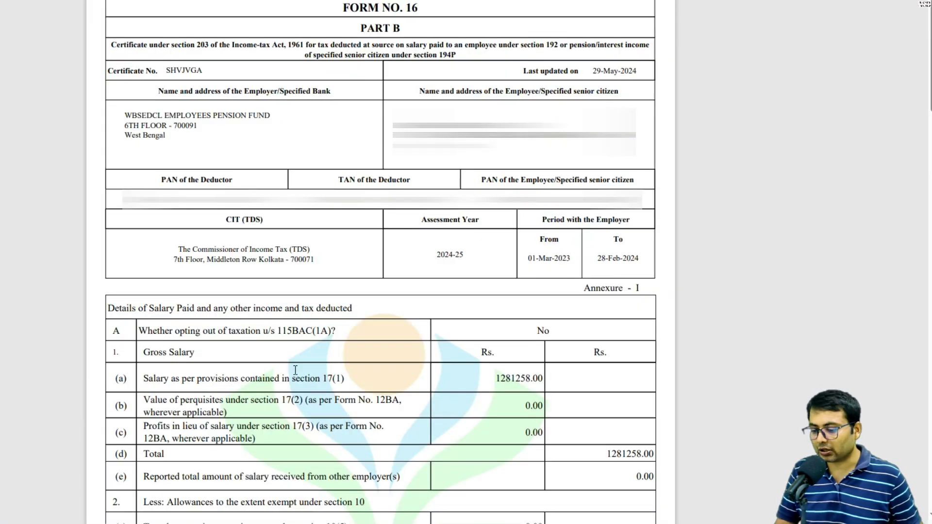
{"action": "scroll", "coordinate": [333, 339], "scroll_direction": "down", "scroll_amount": 15}
{"action": "scroll", "coordinate": [345, 343], "scroll_direction": "down", "scroll_amount": 15}
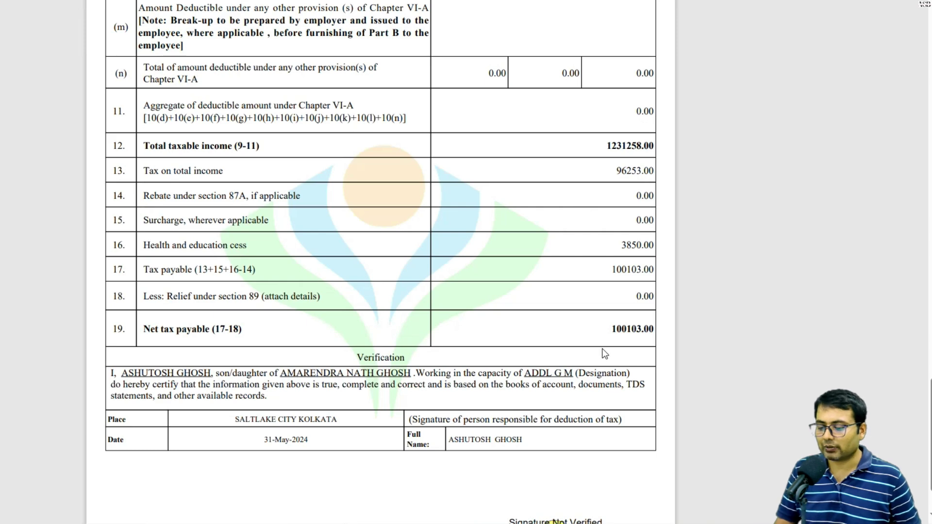
{"action": "key", "text": "alt+tab"}
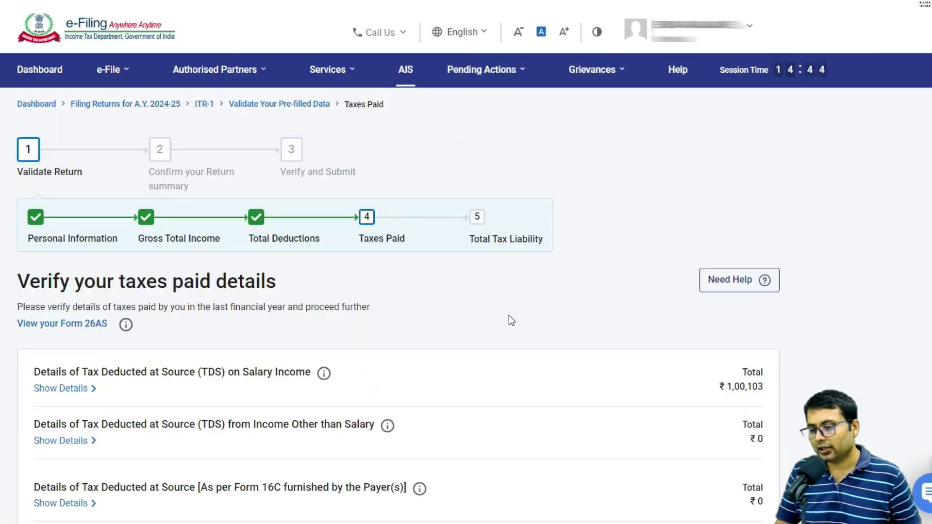
{"action": "key", "text": "alt+tab"}
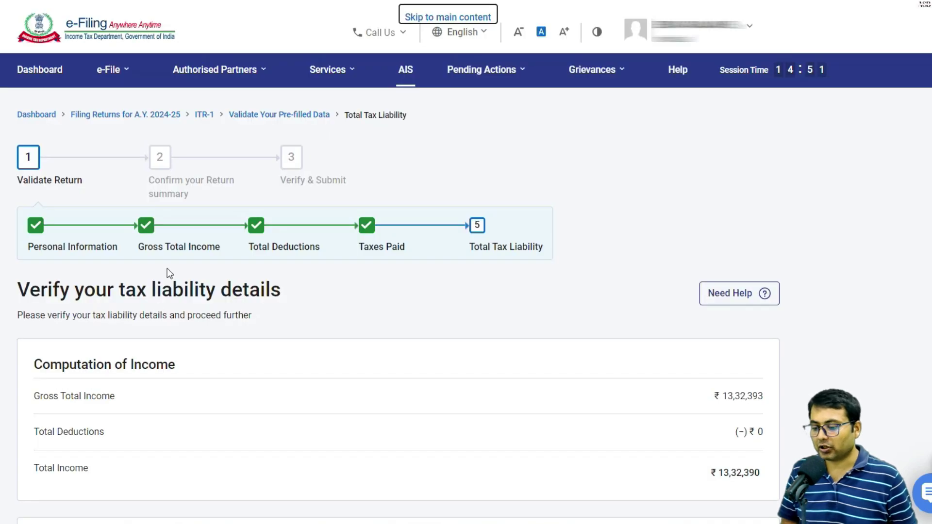
Review the computation of income, tax, cess, interest and fees under Total Tax Liability, and confirm the section.
{"action": "scroll", "coordinate": [384, 296], "scroll_direction": "down", "scroll_amount": 3}
{"action": "scroll", "coordinate": [603, 327], "scroll_direction": "down", "scroll_amount": 2}
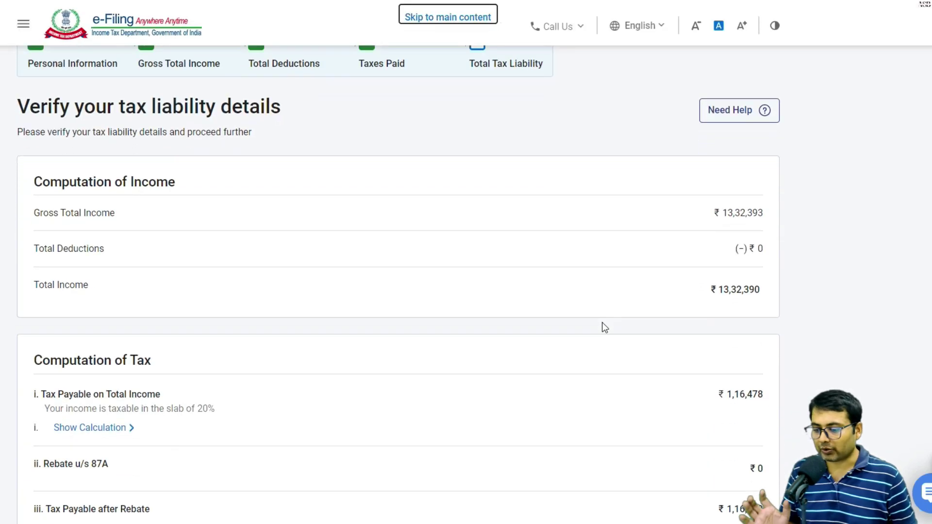
{"action": "scroll", "coordinate": [699, 267], "scroll_direction": "down", "scroll_amount": 1}
{"action": "scroll", "coordinate": [708, 268], "scroll_direction": "down", "scroll_amount": 3}
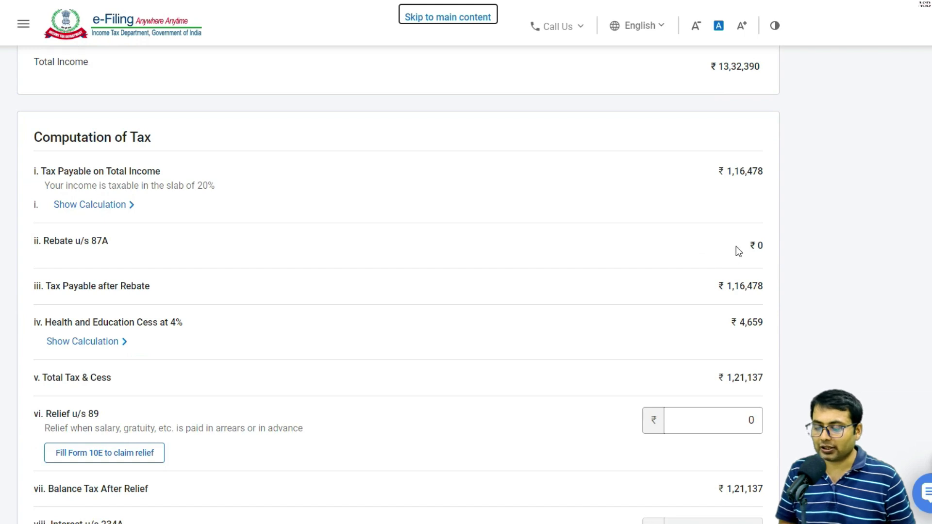
{"action": "scroll", "coordinate": [738, 248], "scroll_direction": "up", "scroll_amount": 3}
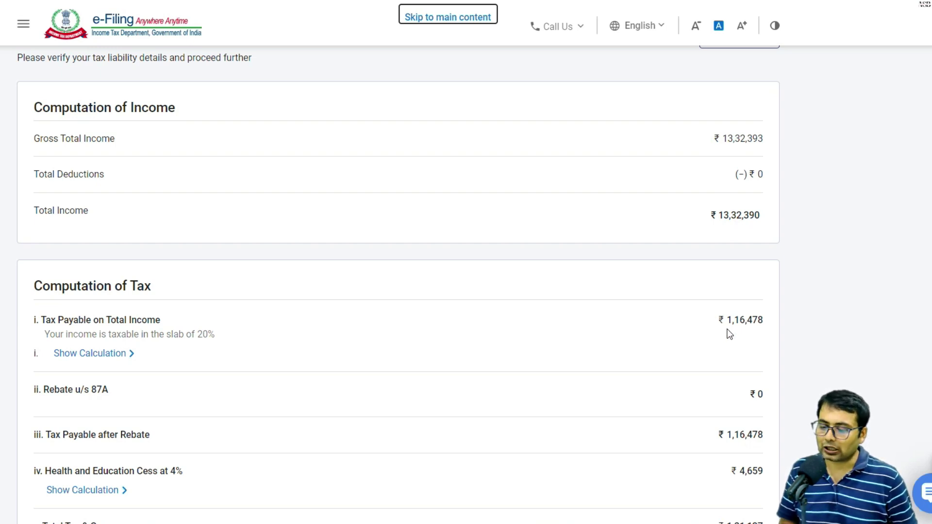
{"action": "scroll", "coordinate": [746, 336], "scroll_direction": "down", "scroll_amount": 3}
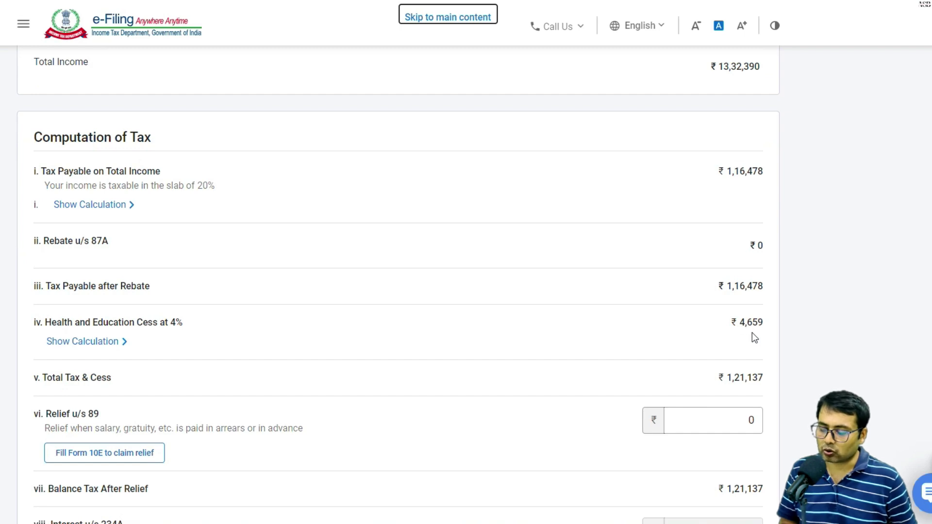
{"action": "scroll", "coordinate": [761, 339], "scroll_direction": "down", "scroll_amount": 2}
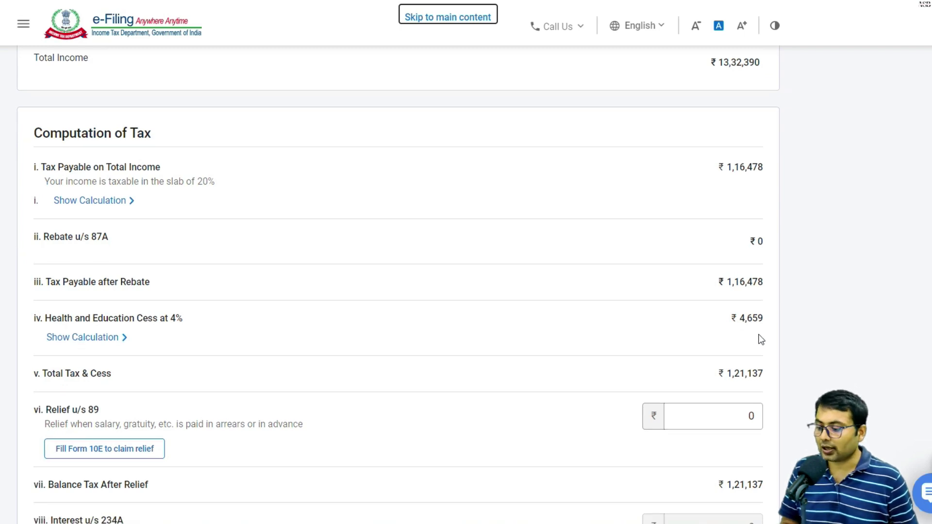
{"action": "scroll", "coordinate": [758, 330], "scroll_direction": "down", "scroll_amount": 2}
{"action": "scroll", "coordinate": [760, 332], "scroll_direction": "down", "scroll_amount": 1}
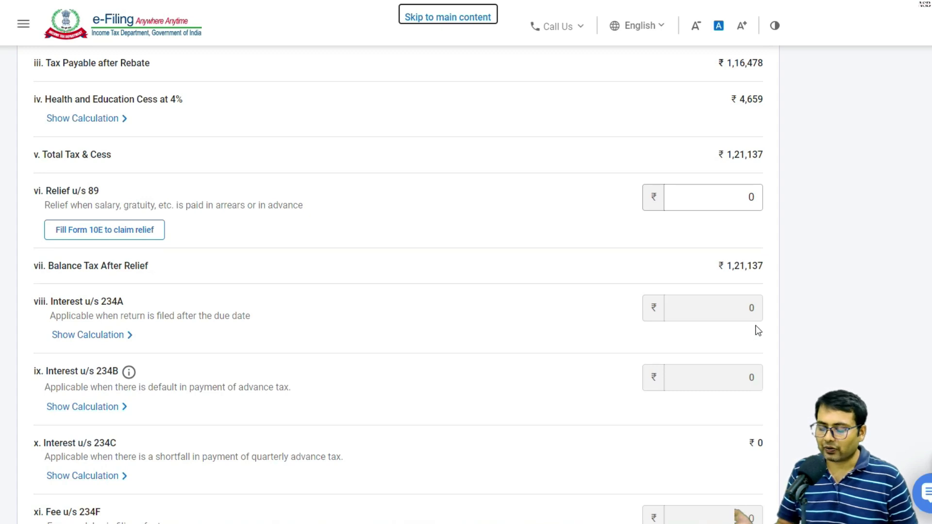
{"action": "scroll", "coordinate": [756, 326], "scroll_direction": "down", "scroll_amount": 5}
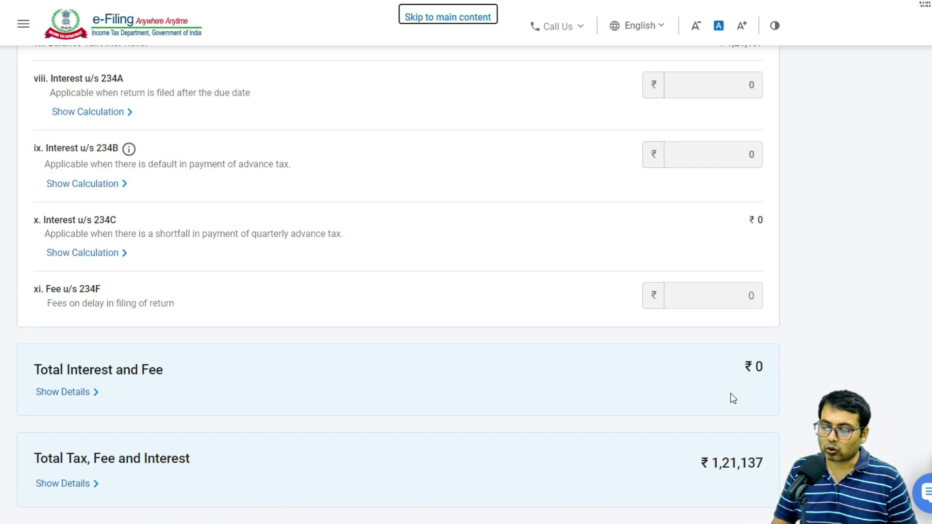
{"action": "scroll", "coordinate": [731, 395], "scroll_direction": "down", "scroll_amount": 2}
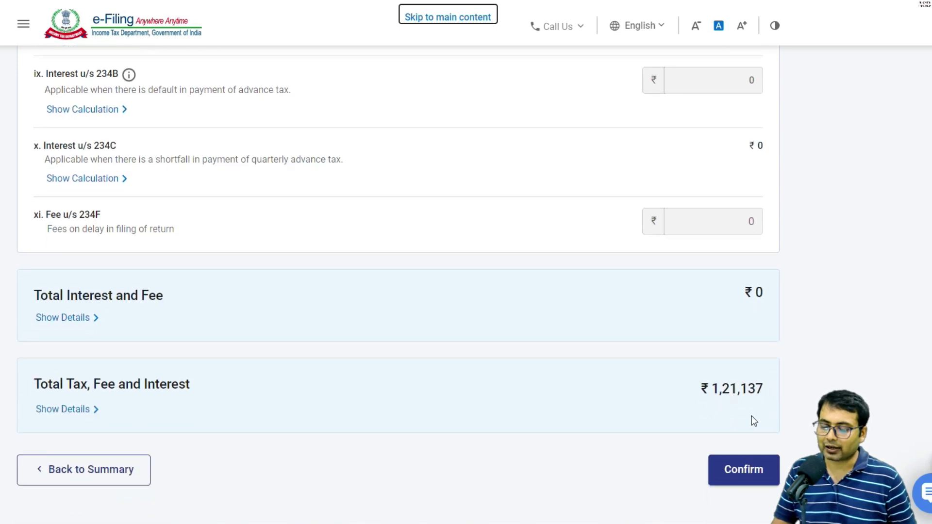
{"action": "left_click", "coordinate": [746, 471]}
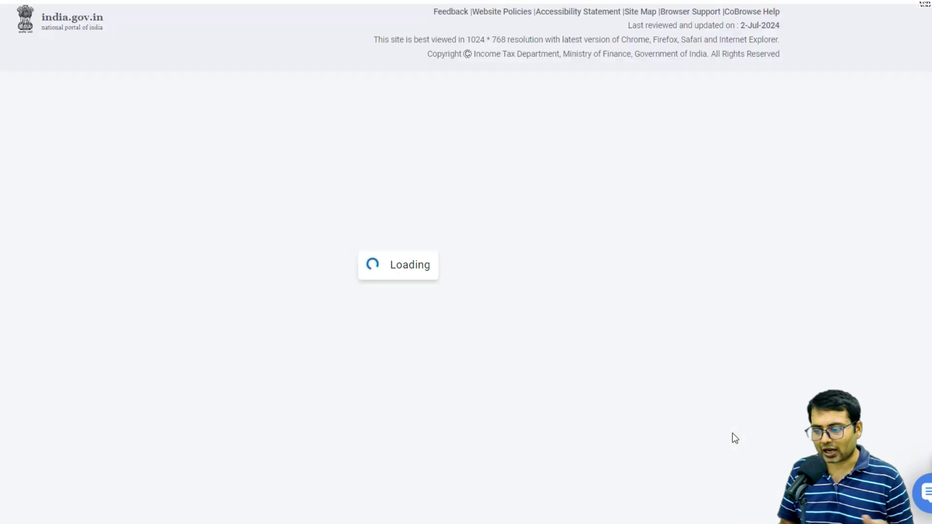
Proceed from the confirmed return summary to the Tax Summary and review its calculation through to the amount payable.
{"action": "scroll", "coordinate": [693, 399], "scroll_direction": "down", "scroll_amount": 8}
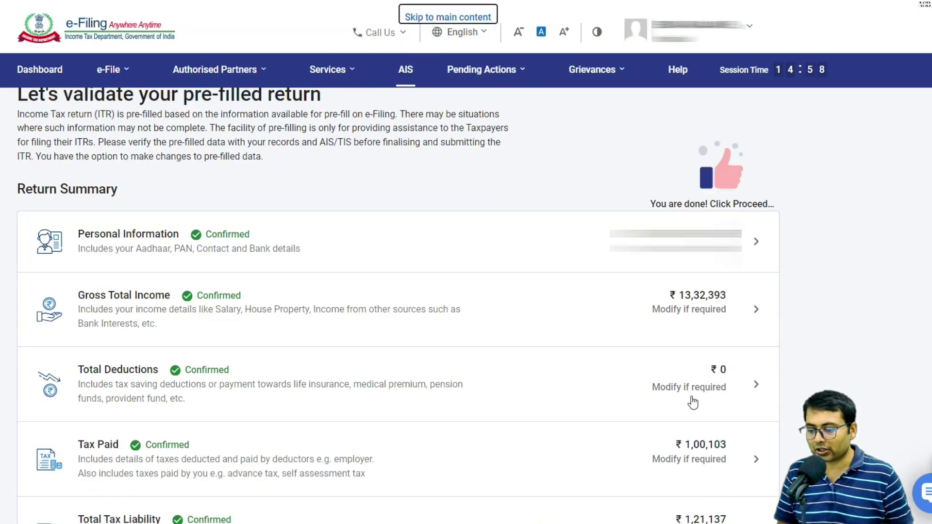
{"action": "left_click", "coordinate": [745, 395]}
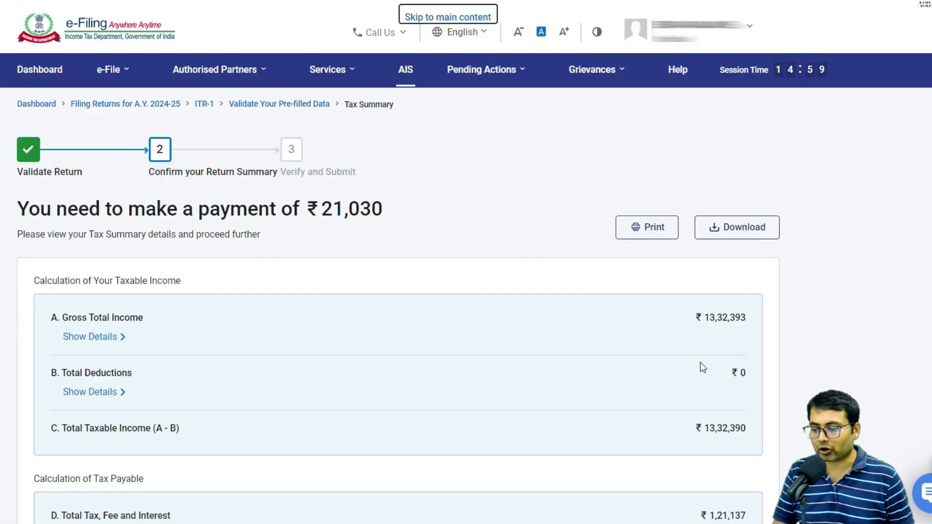
{"action": "scroll", "coordinate": [699, 383], "scroll_direction": "down", "scroll_amount": 10}
{"action": "scroll", "coordinate": [621, 321], "scroll_direction": "up", "scroll_amount": 5}
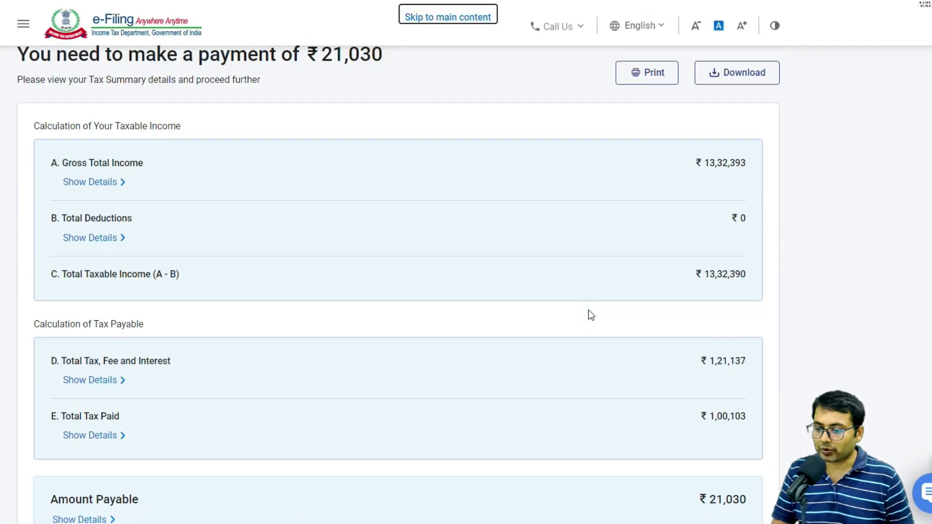
{"action": "scroll", "coordinate": [616, 285], "scroll_direction": "down", "scroll_amount": 6}
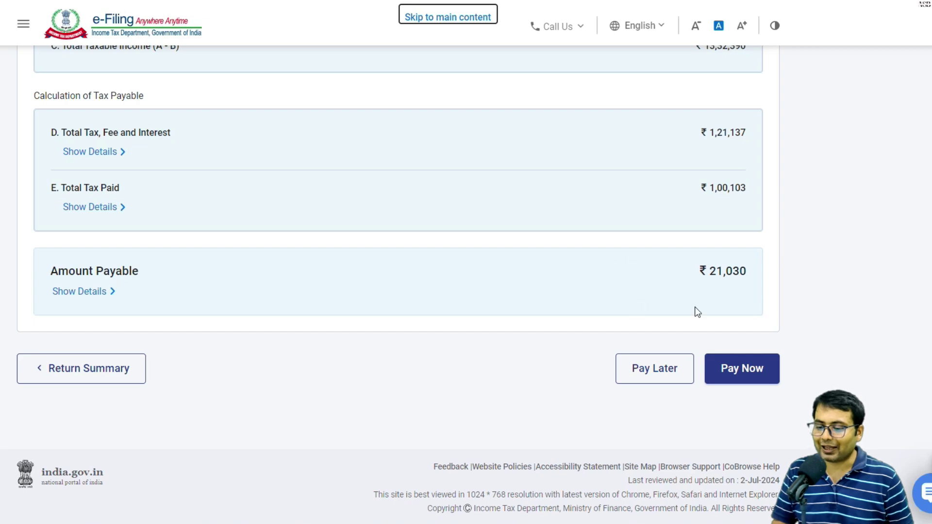
Start paying the tax through e-Pay Tax, accepting assessment year 2024-25, Self-Assessment Tax (300) and the pre-filled tax break-up.
{"action": "scroll", "coordinate": [649, 310], "scroll_direction": "up", "scroll_amount": 1}
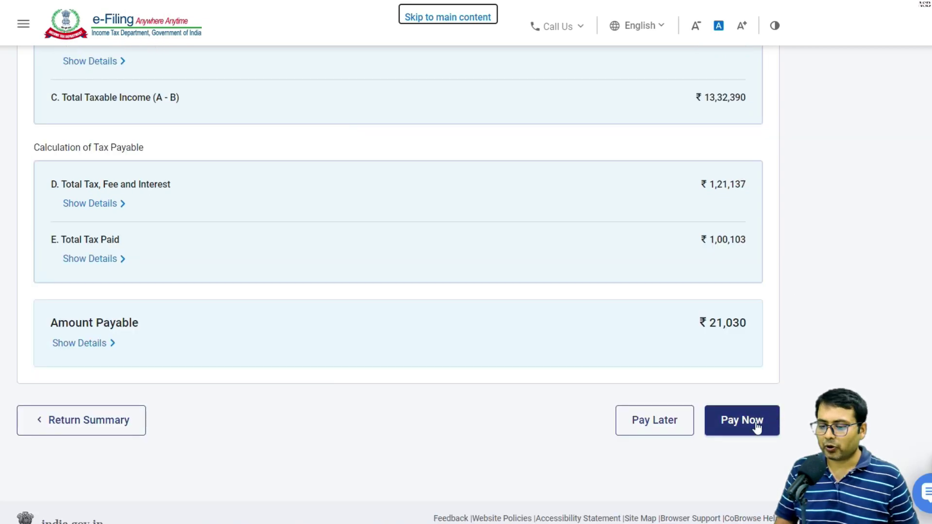
{"action": "left_click", "coordinate": [753, 422]}
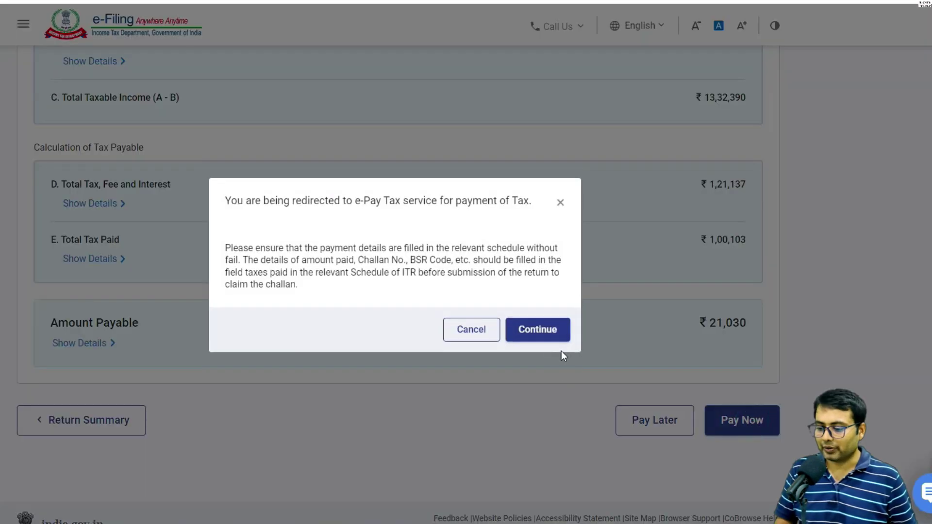
{"action": "left_click", "coordinate": [550, 334]}
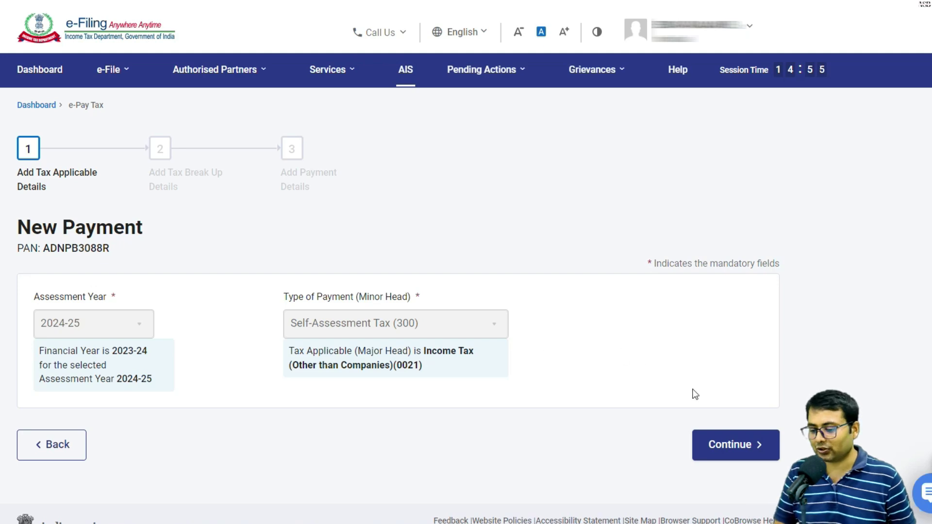
{"action": "left_click", "coordinate": [737, 447]}
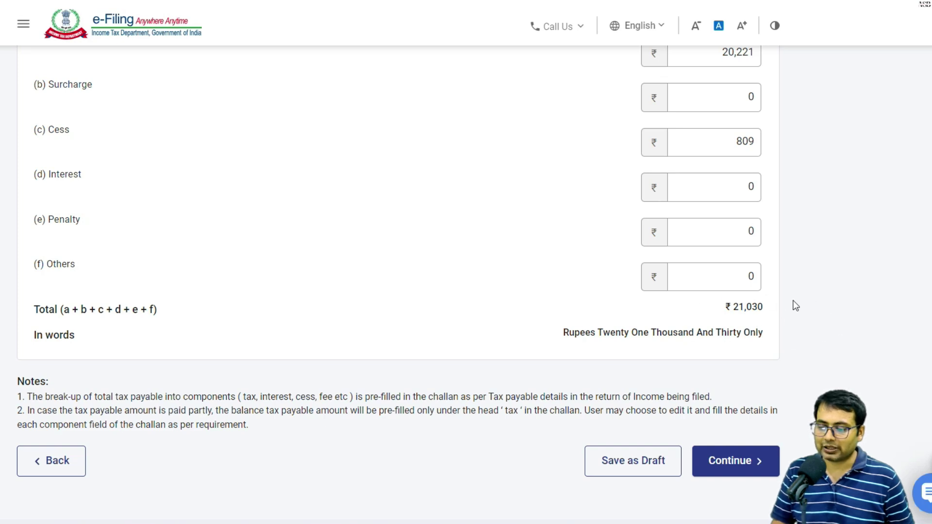
{"action": "left_click", "coordinate": [747, 473]}
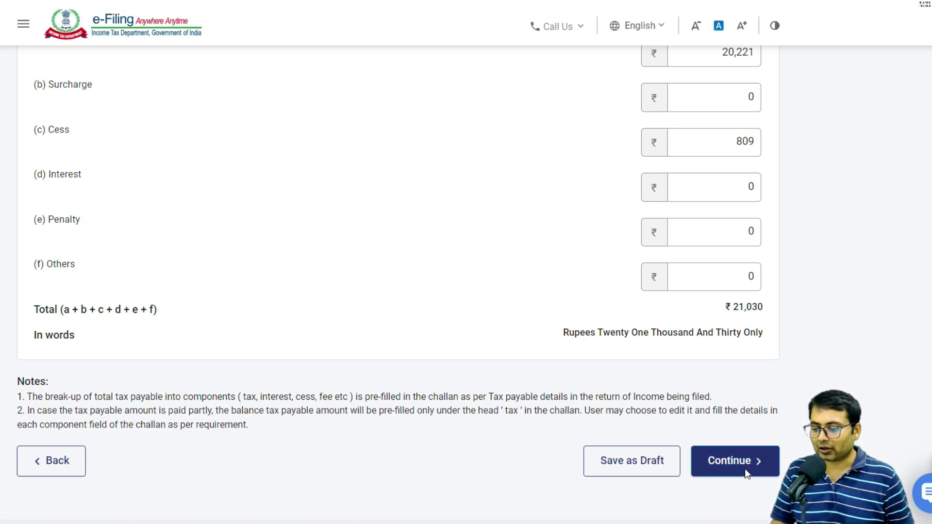
Compare the available payment modes, including bank counter, RTGS/NEFT and the payment gateway with UPI and credit card.
{"action": "scroll", "coordinate": [514, 427], "scroll_direction": "down", "scroll_amount": 3}
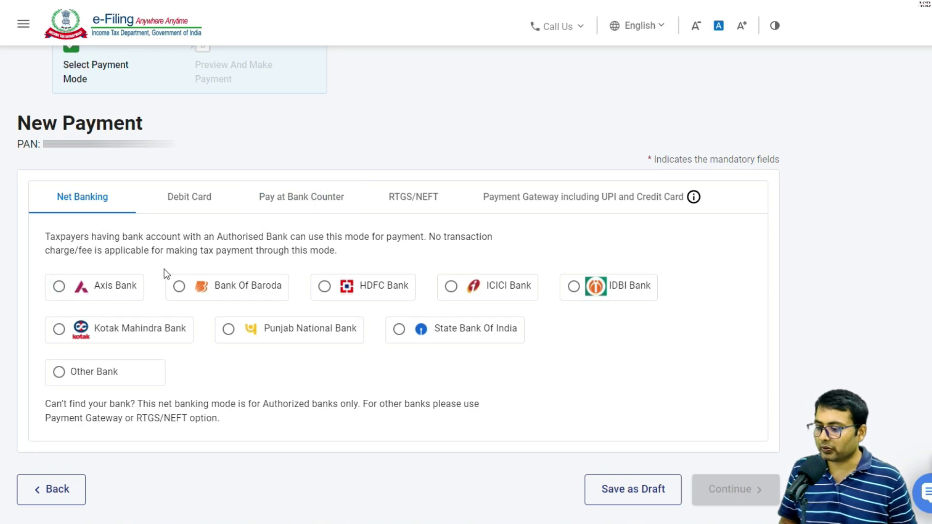
{"action": "left_click", "coordinate": [295, 206]}
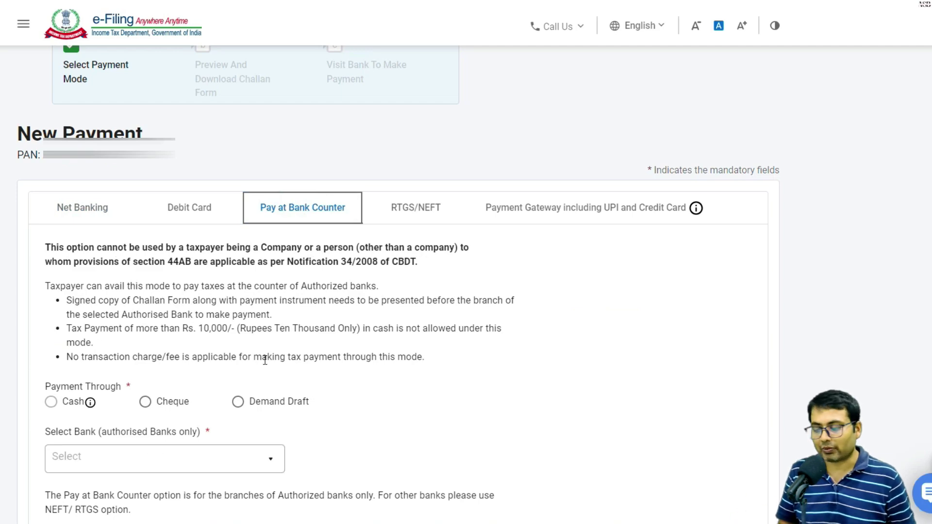
{"action": "left_click", "coordinate": [419, 215]}
{"action": "left_click", "coordinate": [483, 216]}
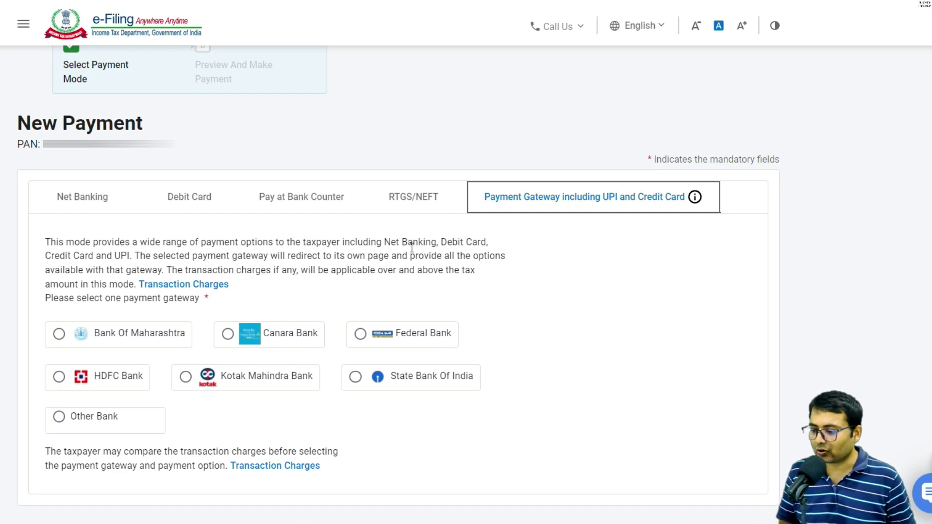
Choose Net Banking with Axis Bank as the payment mode and continue to the payment preview.
{"action": "left_click", "coordinate": [76, 208]}
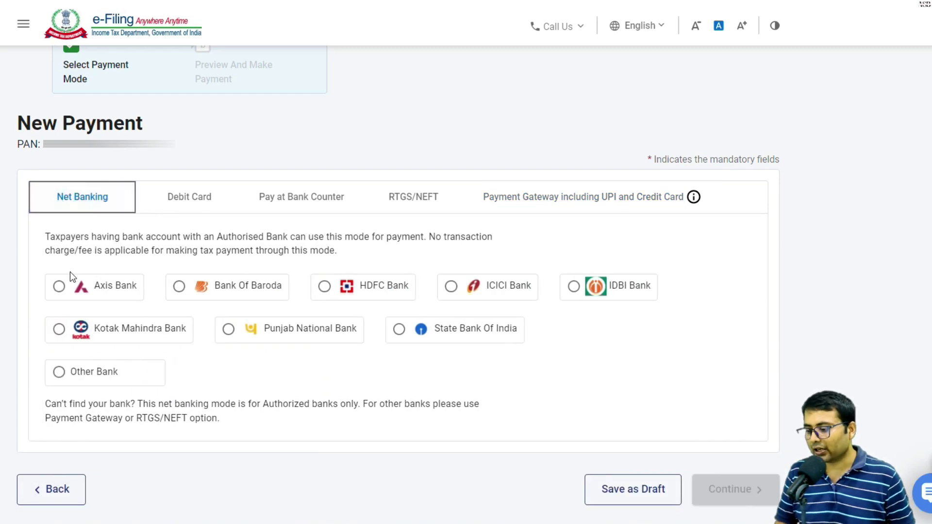
{"action": "left_click", "coordinate": [58, 286]}
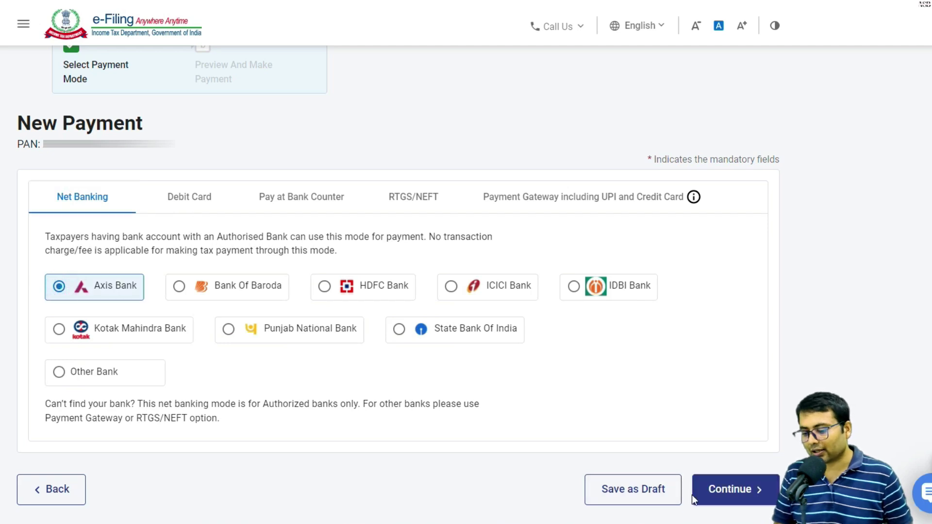
{"action": "left_click", "coordinate": [742, 488]}
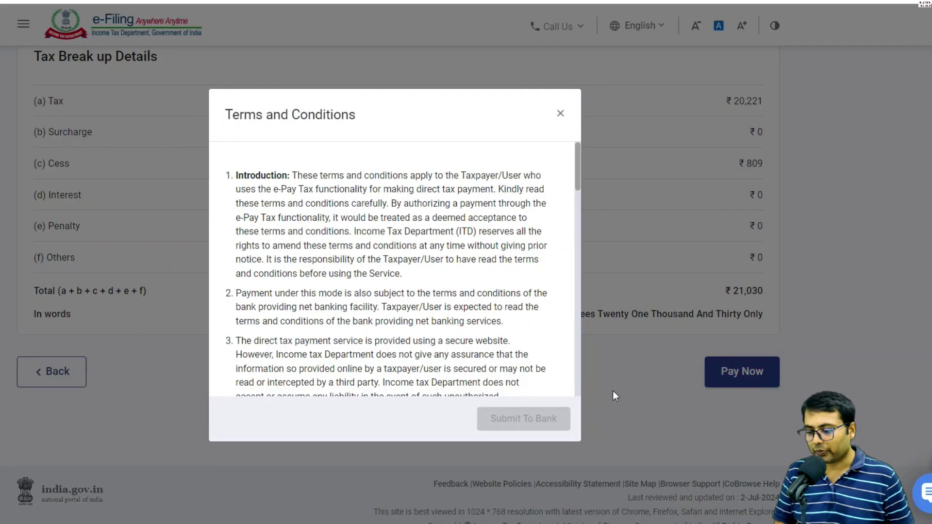
Agree to the payment terms and conditions, submit the challan to the bank and pay as a Retail Banking User.
{"action": "scroll", "coordinate": [555, 320], "scroll_direction": "down", "scroll_amount": 15}
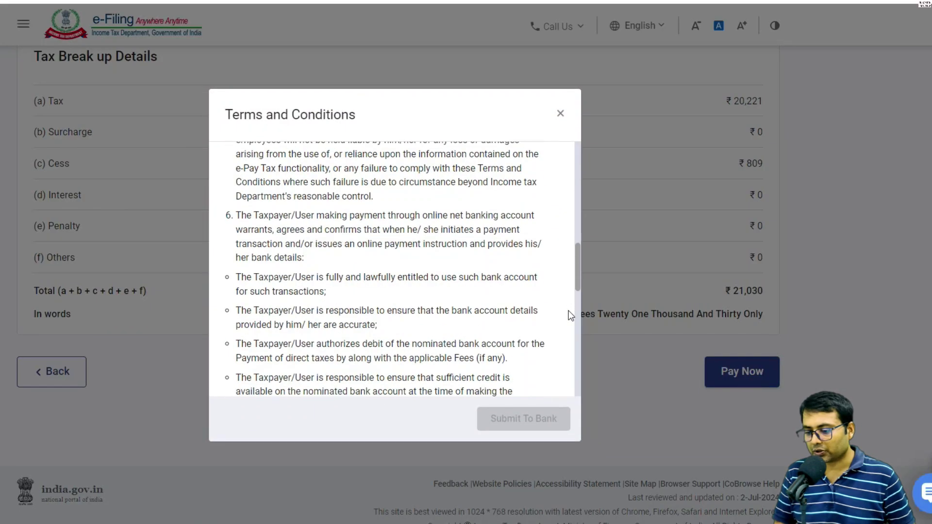
{"action": "left_click", "coordinate": [242, 372]}
{"action": "left_click", "coordinate": [517, 422]}
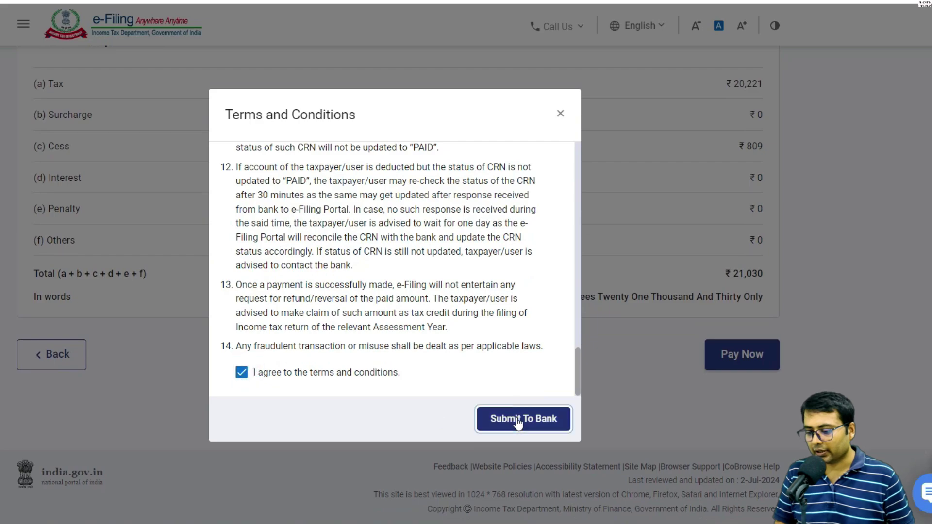
{"action": "left_click", "coordinate": [463, 174]}
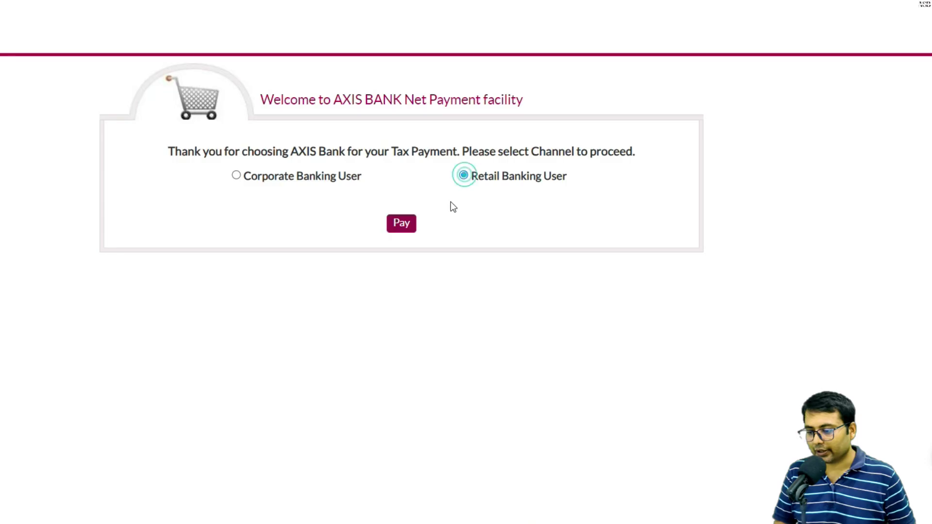
{"action": "left_click", "coordinate": [402, 223]}
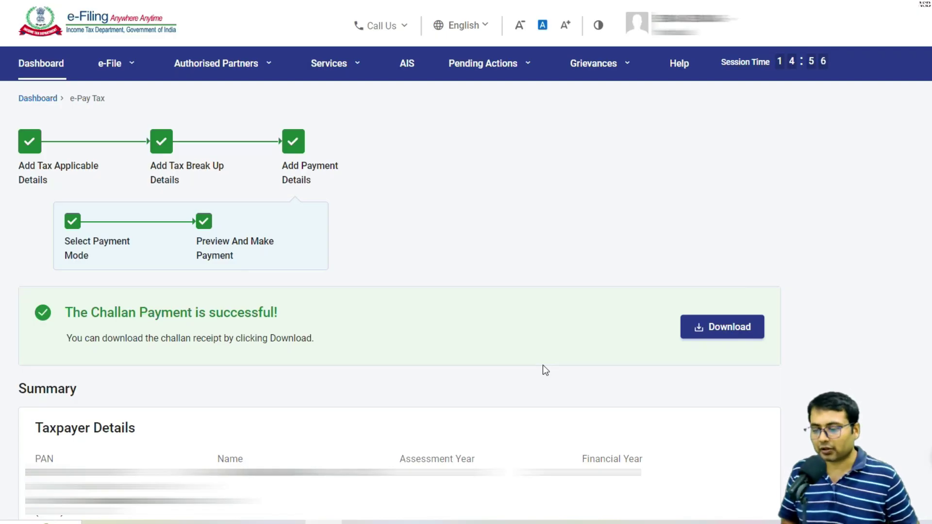
Download the challan receipt, open it and review its payment details and tax break-up.
{"action": "scroll", "coordinate": [627, 325], "scroll_direction": "down", "scroll_amount": 2}
{"action": "left_click", "coordinate": [723, 220]}
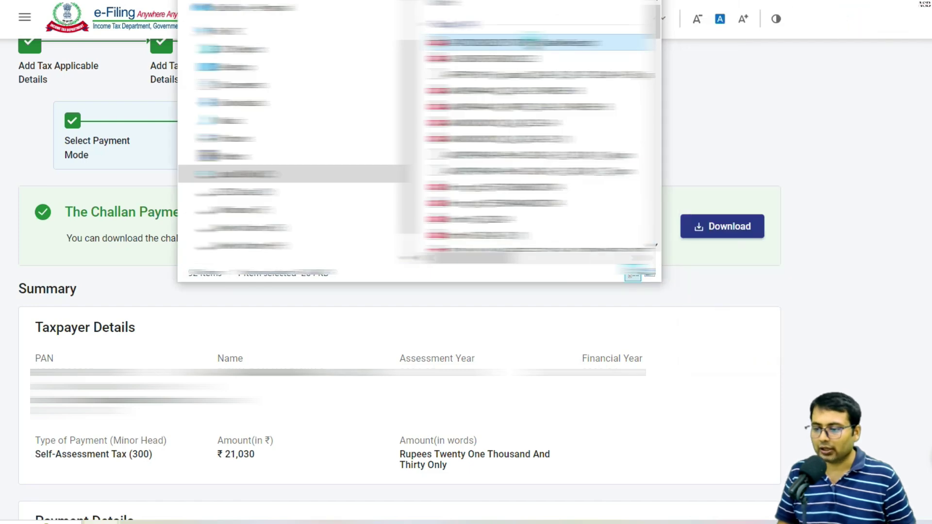
{"action": "double_click", "coordinate": [531, 41]}
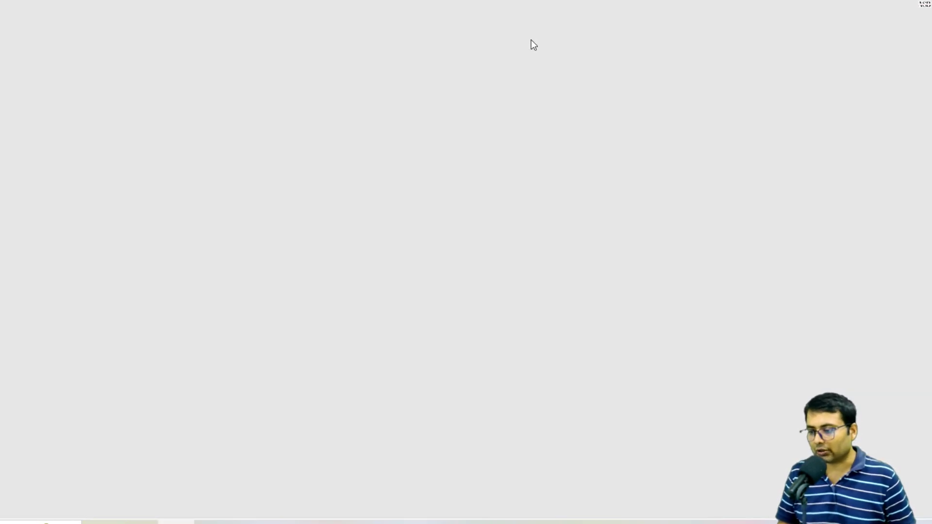
{"action": "scroll", "coordinate": [408, 204], "scroll_direction": "down", "scroll_amount": 3}
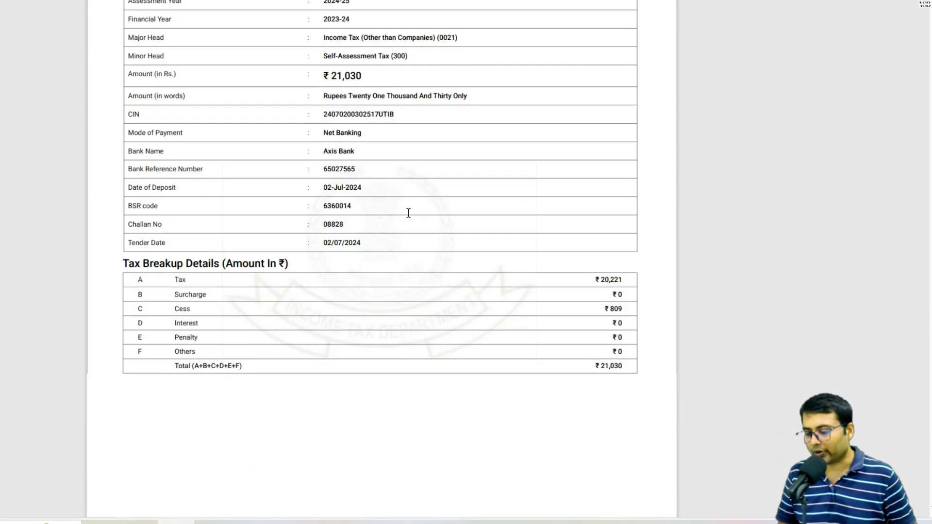
Leave the challan receipt and go back from the payment page to the return's Tax Summary.
{"action": "left_click", "coordinate": [330, 514]}
{"action": "scroll", "coordinate": [338, 424], "scroll_direction": "down", "scroll_amount": 5}
{"action": "left_click", "coordinate": [114, 454]}
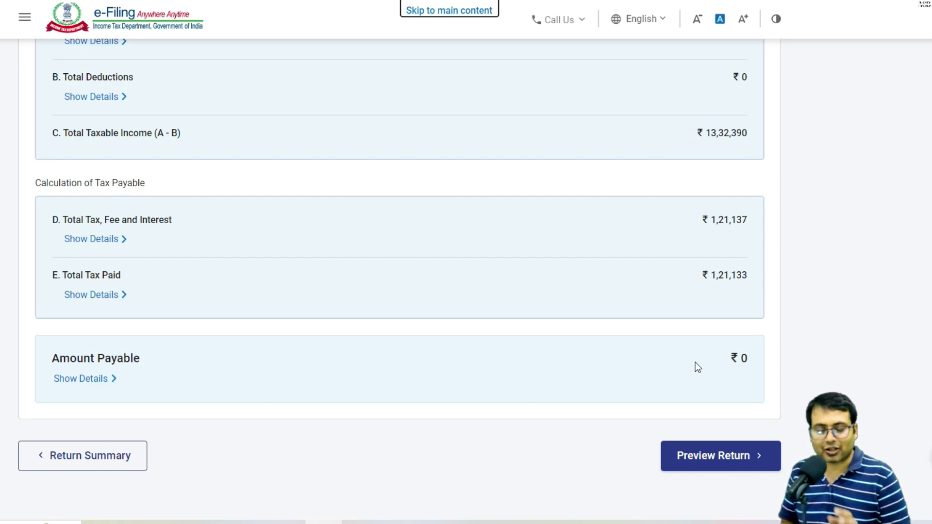
Open the return preview, accept the verification declaration and go through the preview to the verification stage.
{"action": "left_click", "coordinate": [716, 456]}
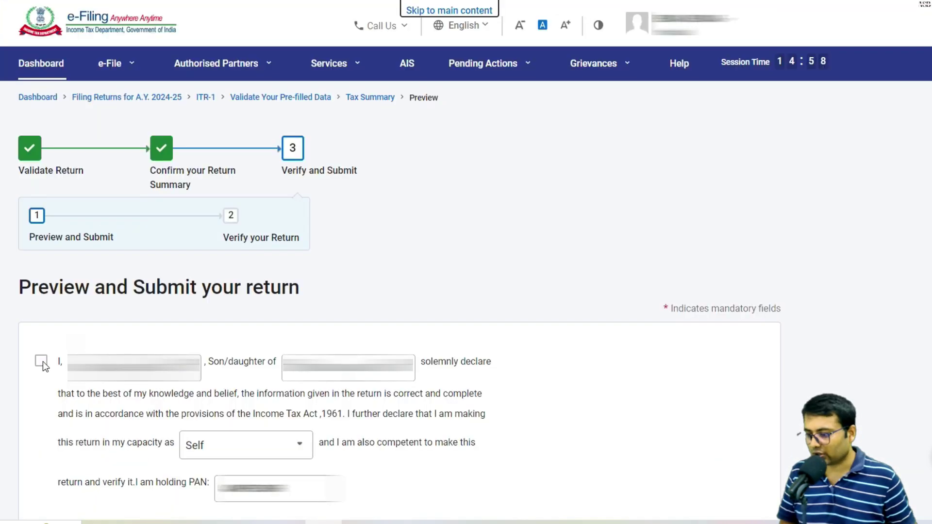
{"action": "left_click", "coordinate": [42, 362]}
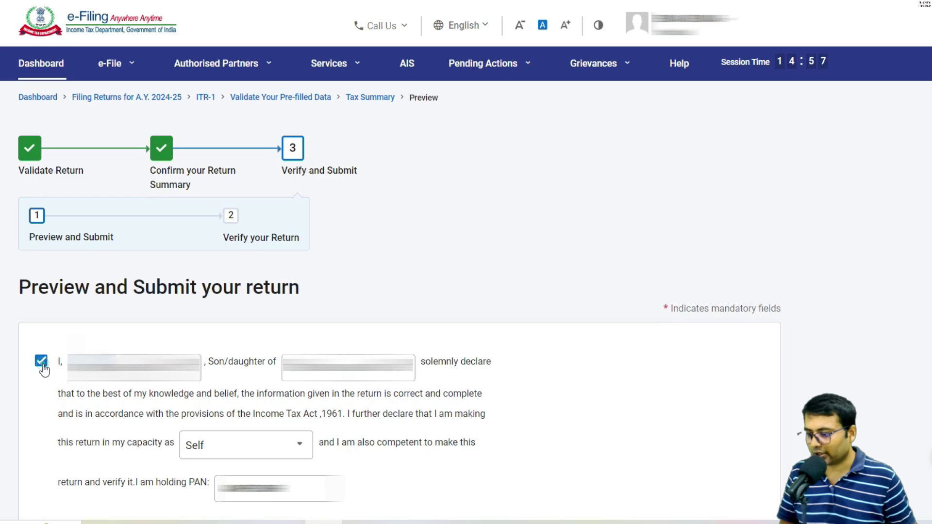
{"action": "scroll", "coordinate": [716, 416], "scroll_direction": "down", "scroll_amount": 10}
{"action": "left_click", "coordinate": [717, 418]}
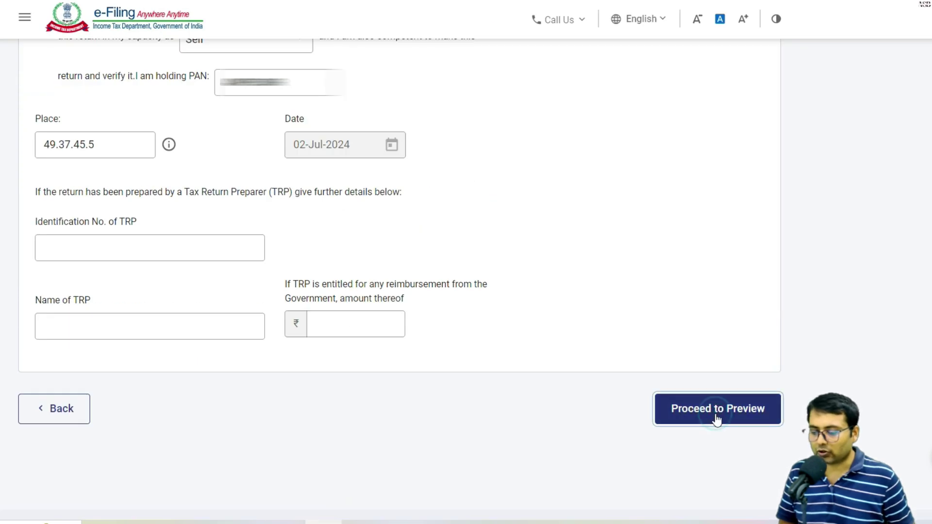
{"action": "scroll", "coordinate": [715, 414], "scroll_direction": "down", "scroll_amount": 15}
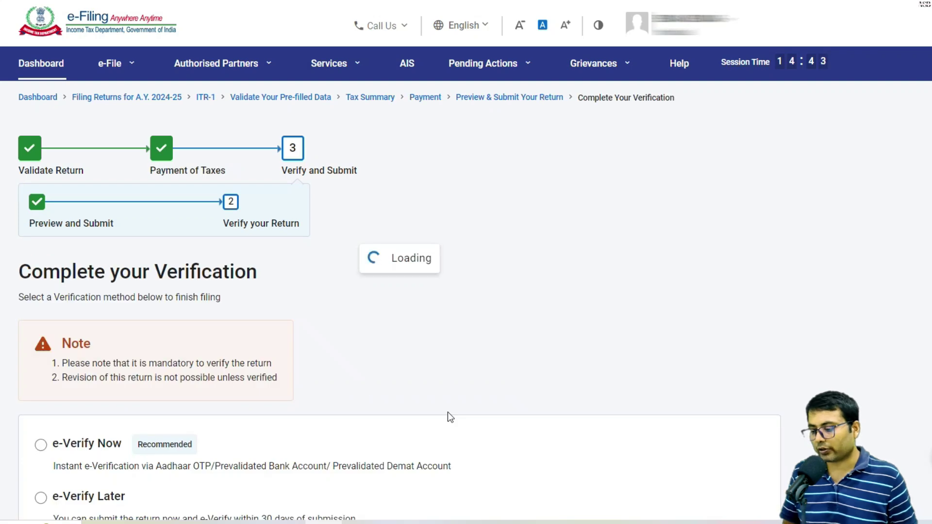
Choose e-Verify Later as the verification method, acknowledge the 30-day notice and submit the return.
{"action": "scroll", "coordinate": [175, 372], "scroll_direction": "down", "scroll_amount": 4}
{"action": "left_click", "coordinate": [42, 316]}
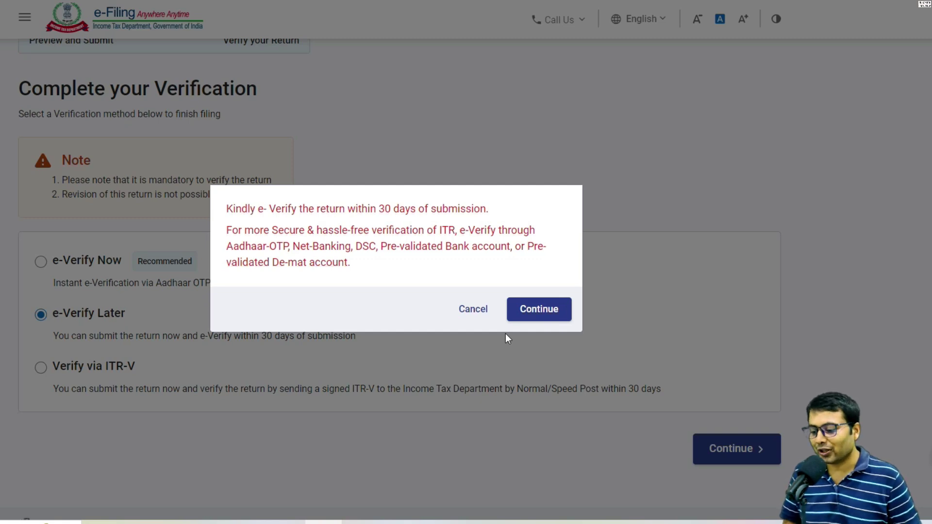
{"action": "left_click", "coordinate": [538, 319]}
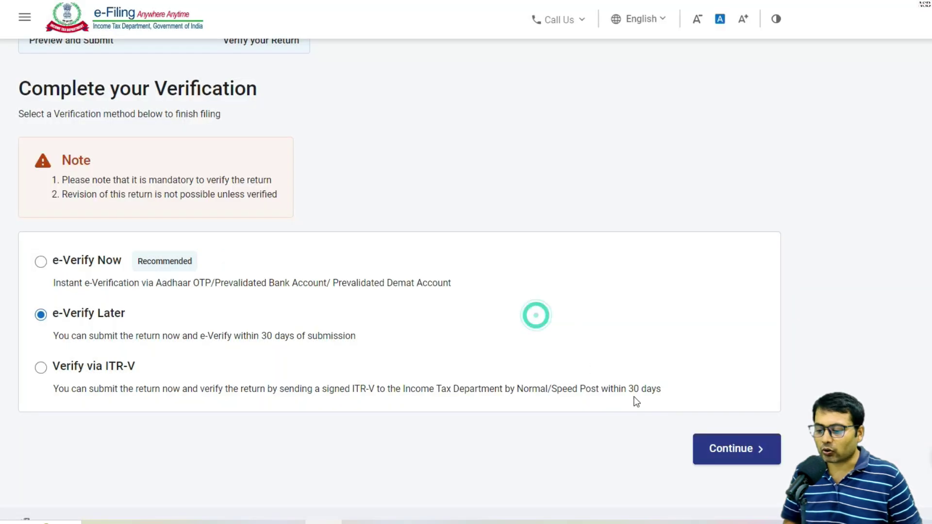
{"action": "left_click", "coordinate": [718, 447]}
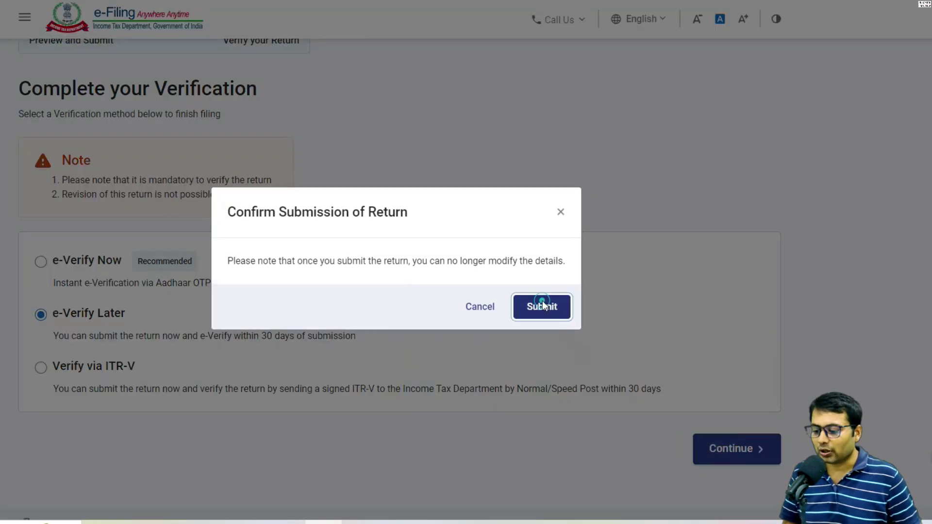
{"action": "left_click", "coordinate": [542, 299]}
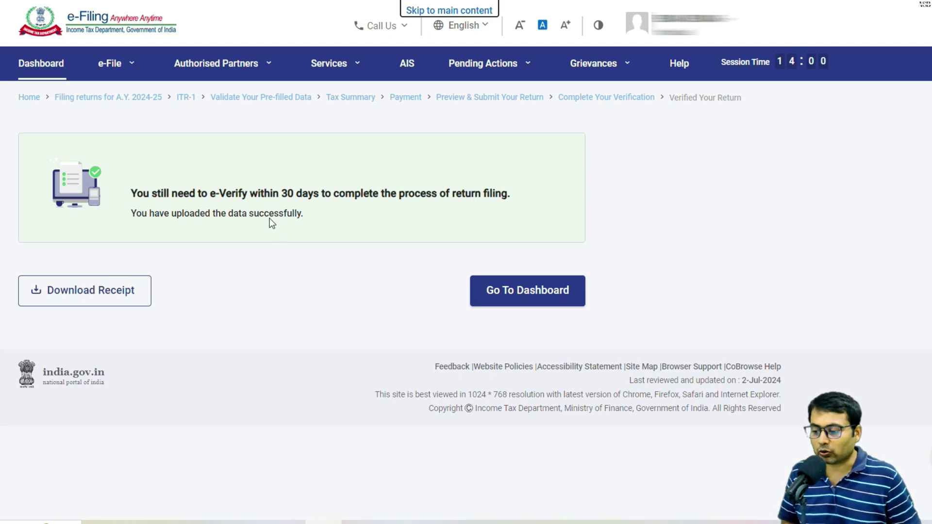
Download the receipt of the submitted return and open the ITR-V form.
{"action": "left_click", "coordinate": [121, 305]}
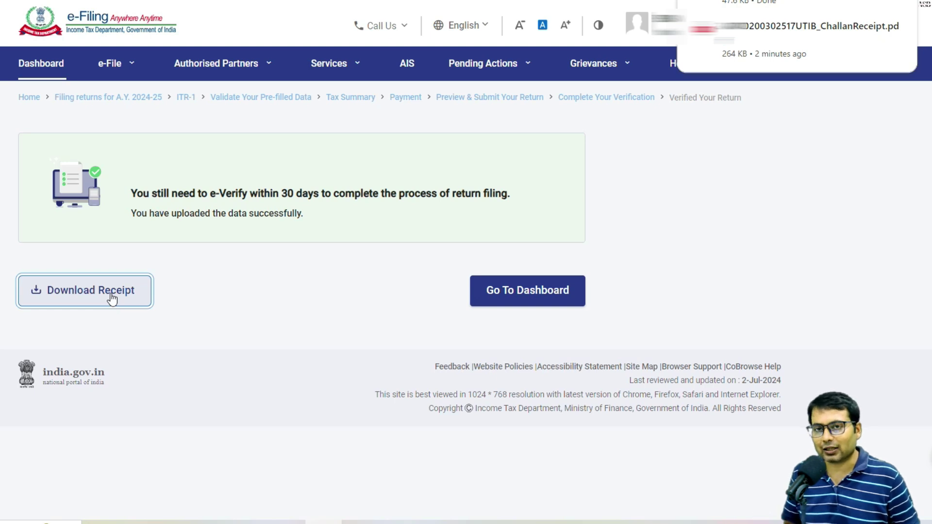
{"action": "left_click", "coordinate": [860, 3]}
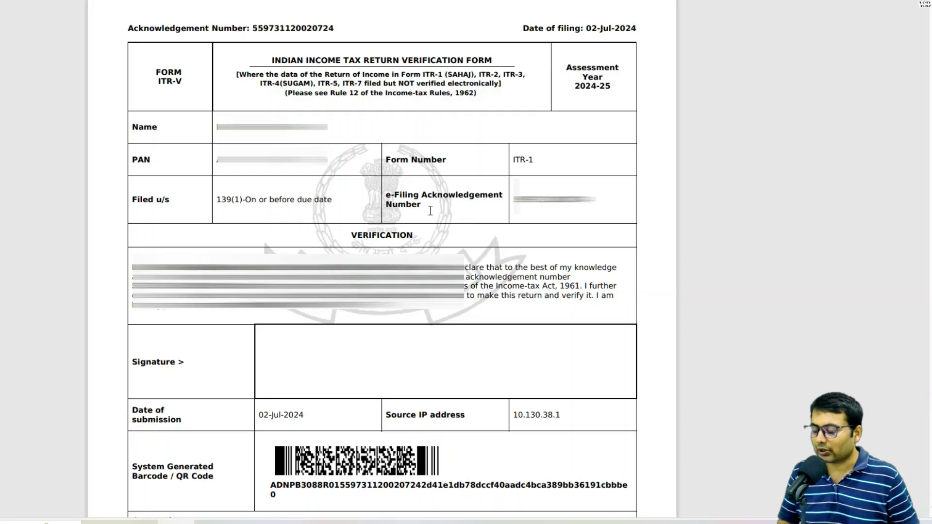